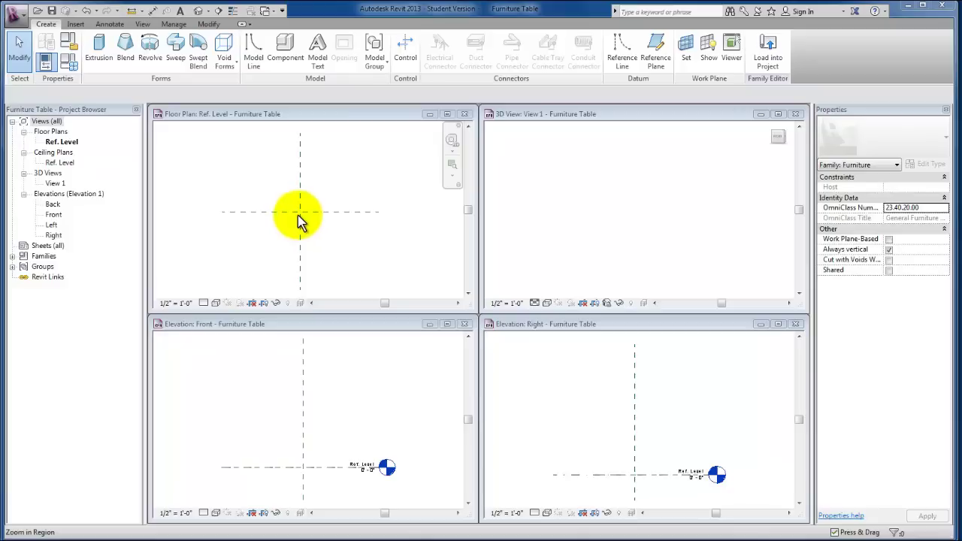
Draw horizontal reference planes 3'-6" above and 4'-4" below the centre front/back plane.
{"action": "left_click", "coordinate": [657, 62]}
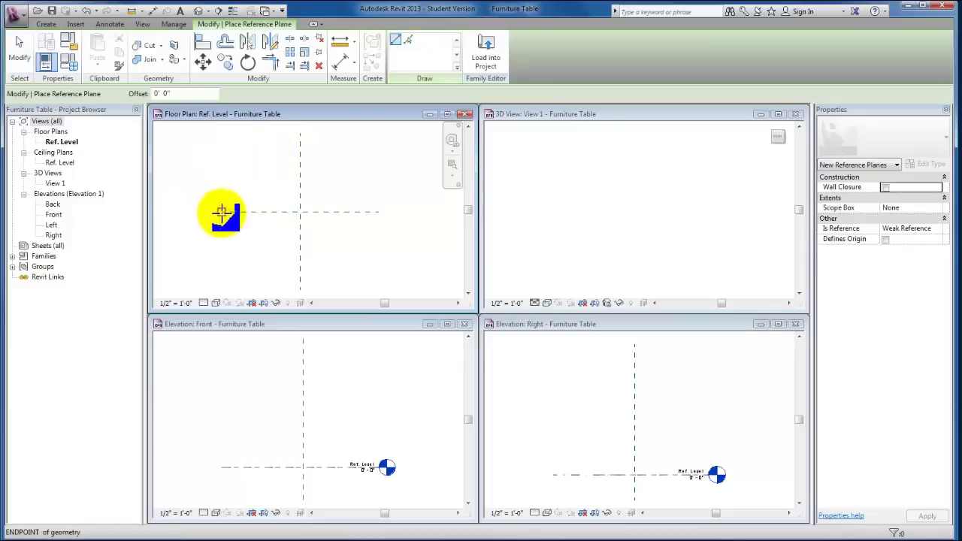
{"action": "left_click", "coordinate": [220, 157]}
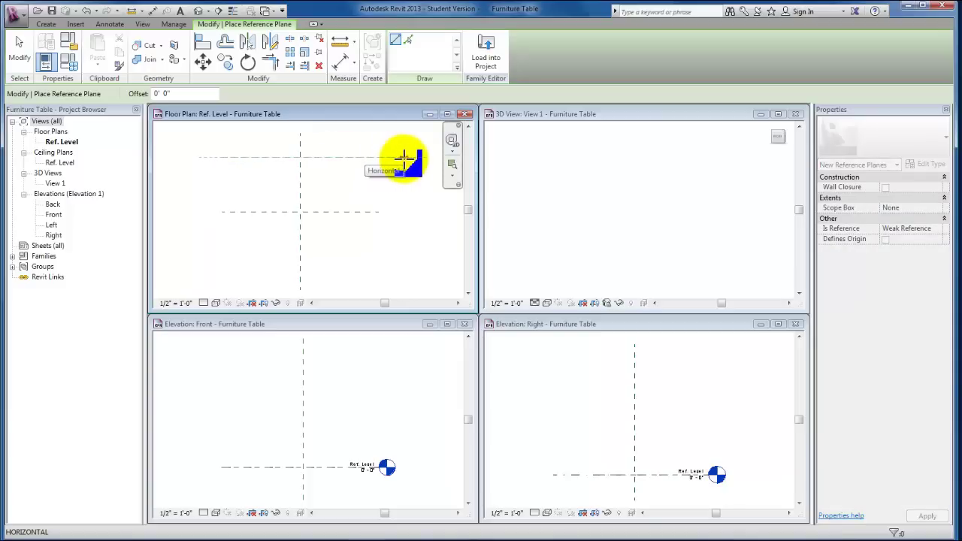
{"action": "left_click", "coordinate": [404, 158]}
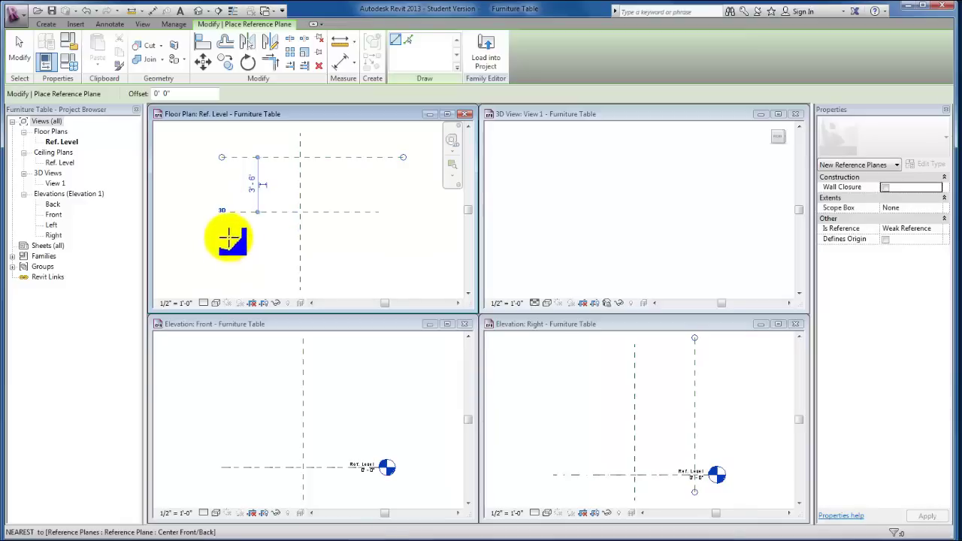
{"action": "left_click", "coordinate": [226, 210]}
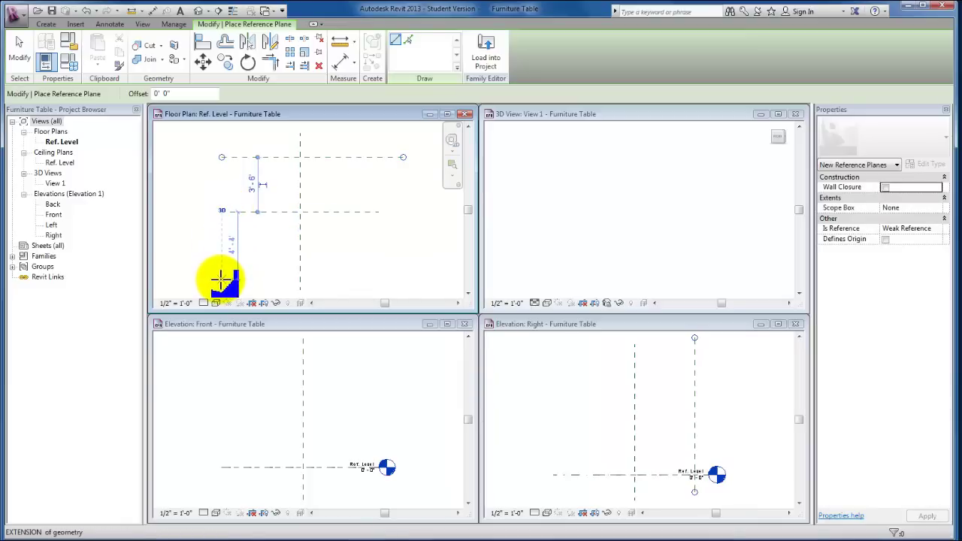
{"action": "key", "text": "Escape"}
{"action": "left_click", "coordinate": [220, 280]}
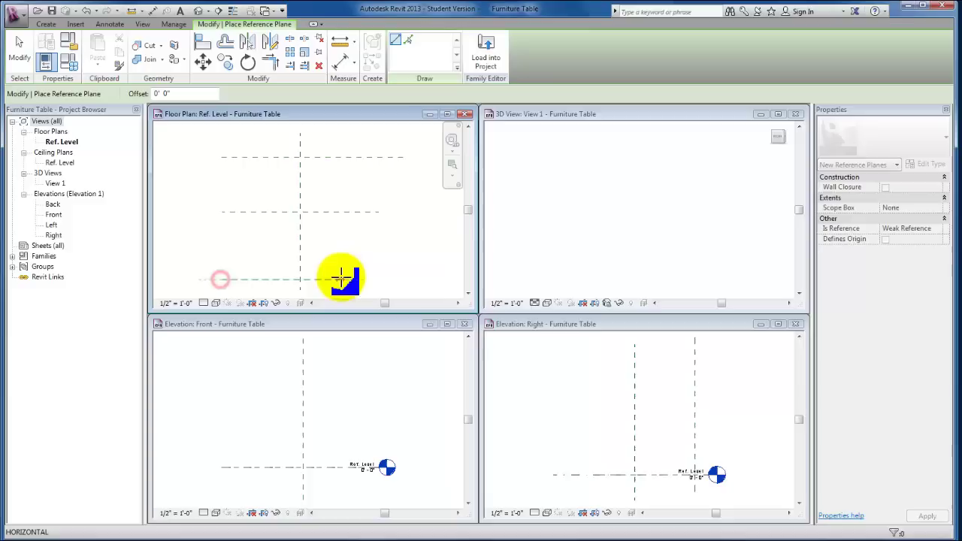
{"action": "left_click", "coordinate": [404, 280]}
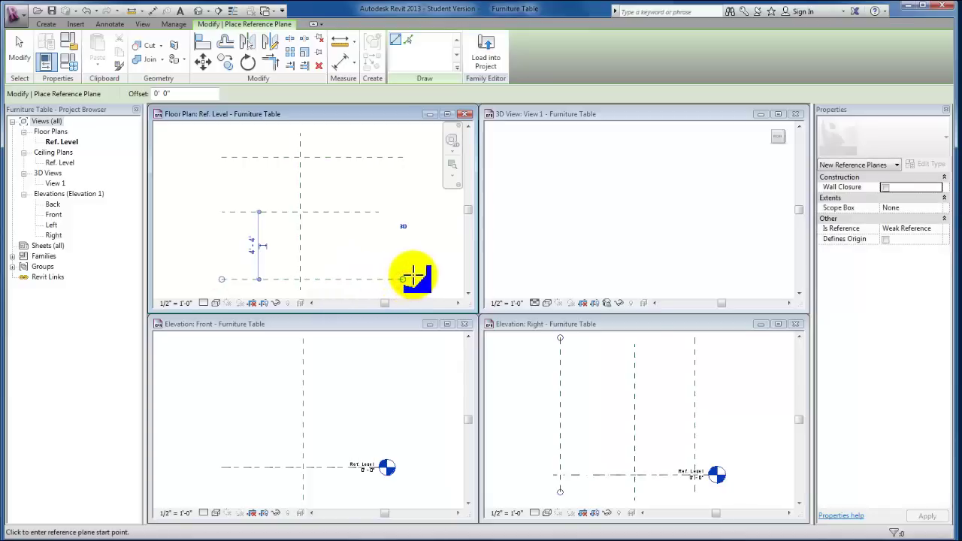
{"action": "left_click", "coordinate": [379, 225]}
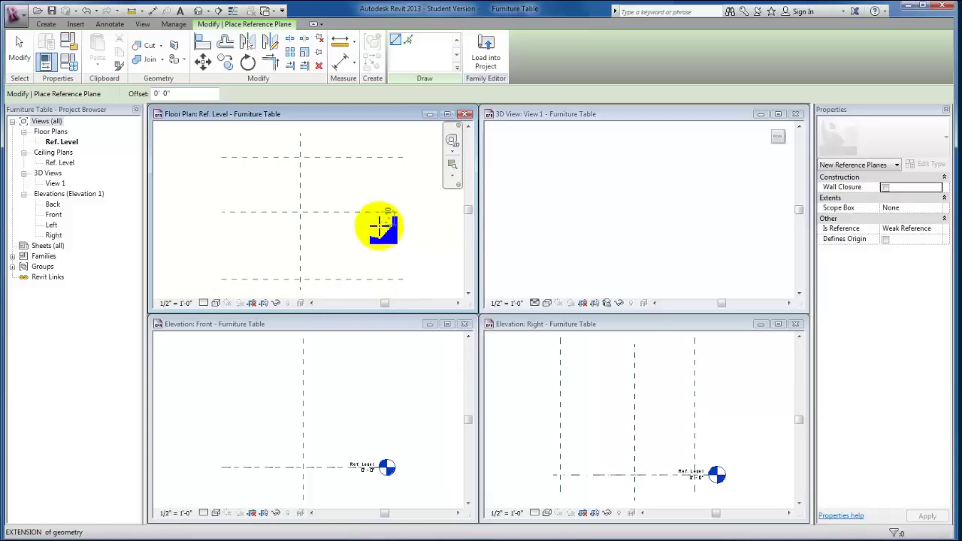
{"action": "key", "text": "Escape"}
{"action": "key", "text": "Escape"}
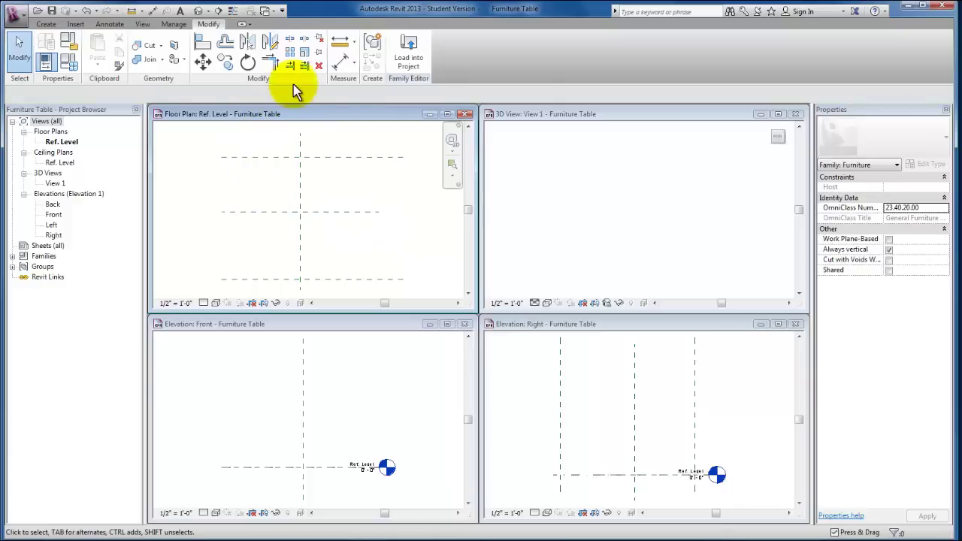
Place an aligned dimension across the top, centre and bottom horizontal reference planes.
{"action": "left_click", "coordinate": [355, 64]}
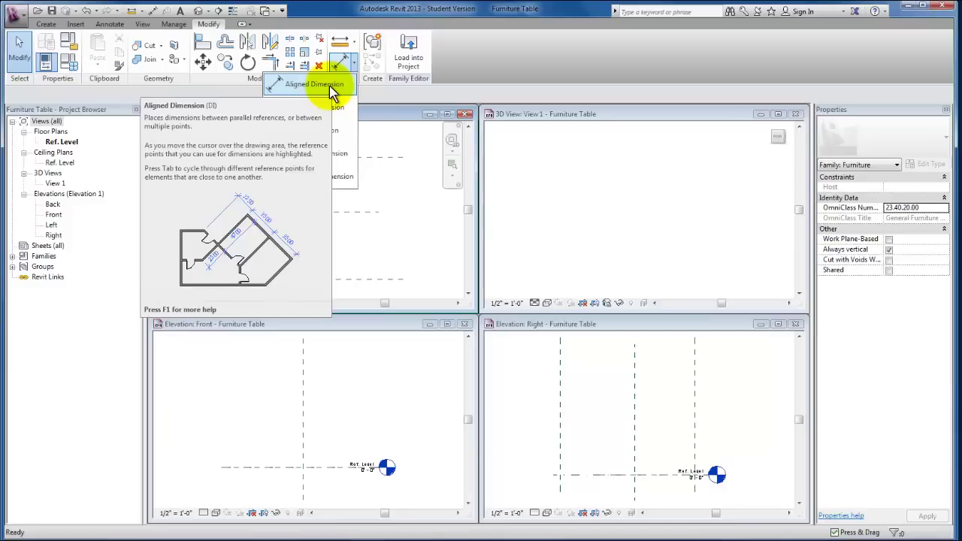
{"action": "left_click", "coordinate": [330, 86]}
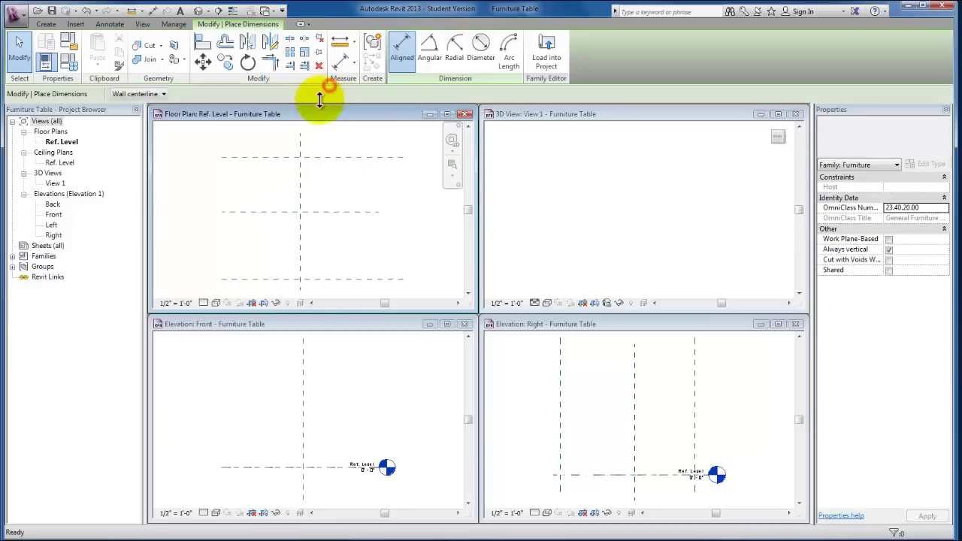
{"action": "left_click", "coordinate": [241, 157]}
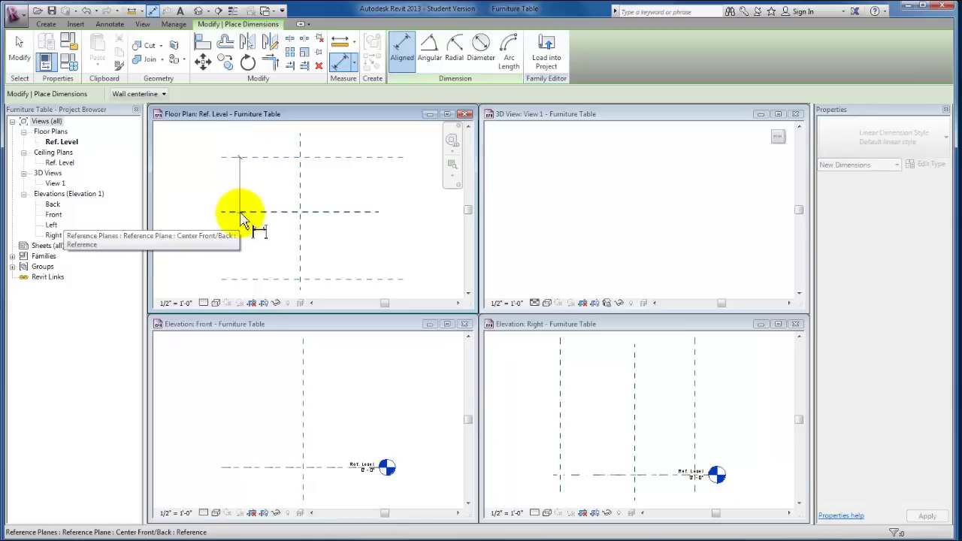
{"action": "left_click", "coordinate": [240, 212]}
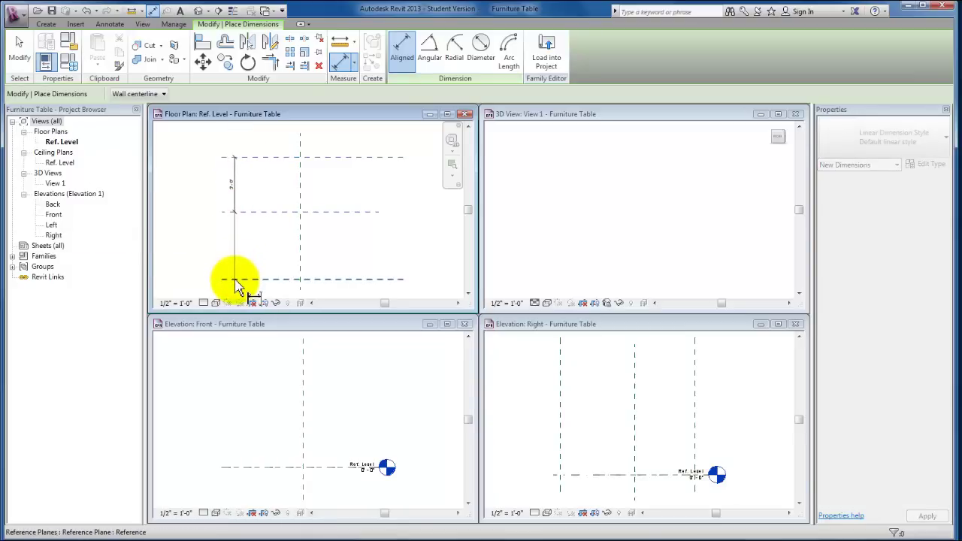
{"action": "left_click", "coordinate": [237, 279]}
{"action": "left_click", "coordinate": [241, 260]}
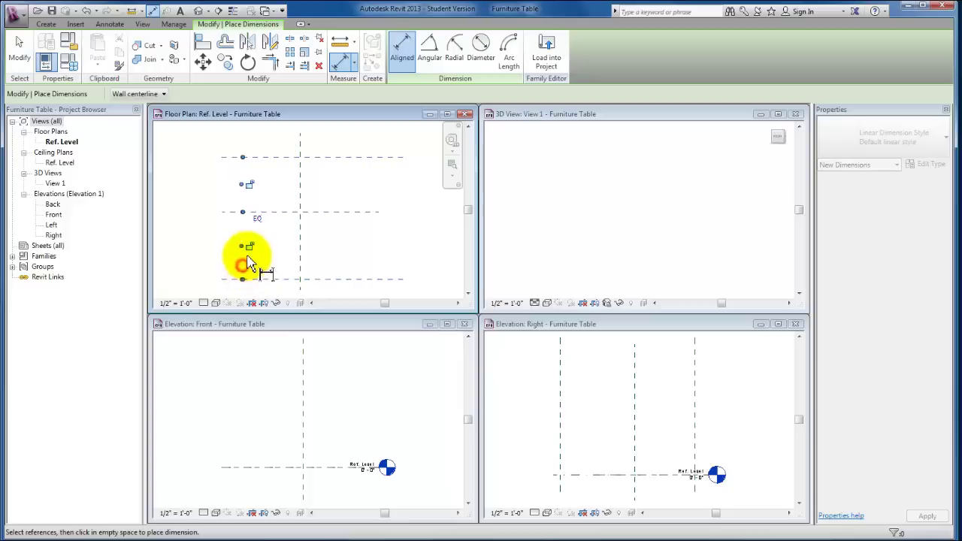
Toggle EQ on that dimension so both spacings are equal.
{"action": "scroll", "coordinate": [252, 241], "scroll_direction": "up", "scroll_amount": 2}
{"action": "left_click", "coordinate": [258, 216]}
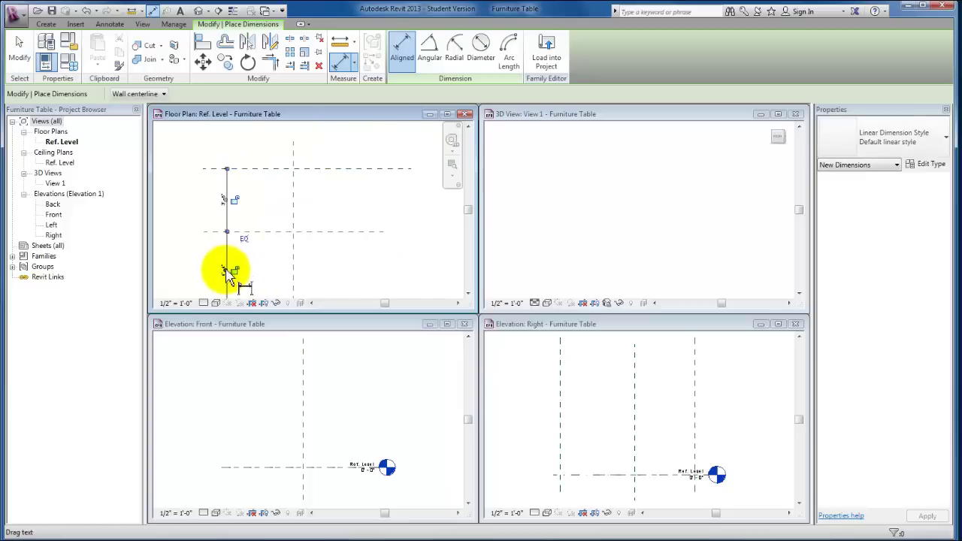
{"action": "scroll", "coordinate": [232, 188], "scroll_direction": "up", "scroll_amount": 2}
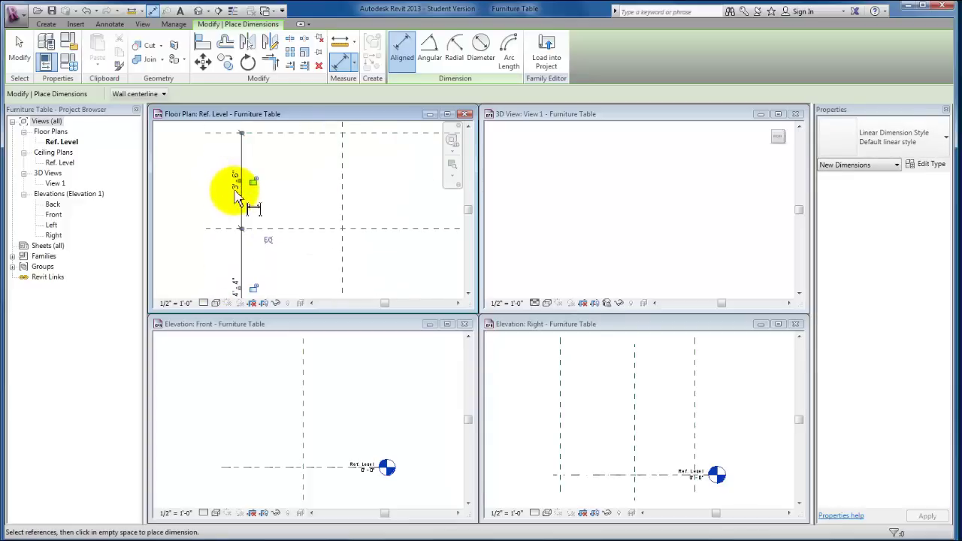
{"action": "left_click", "coordinate": [269, 241]}
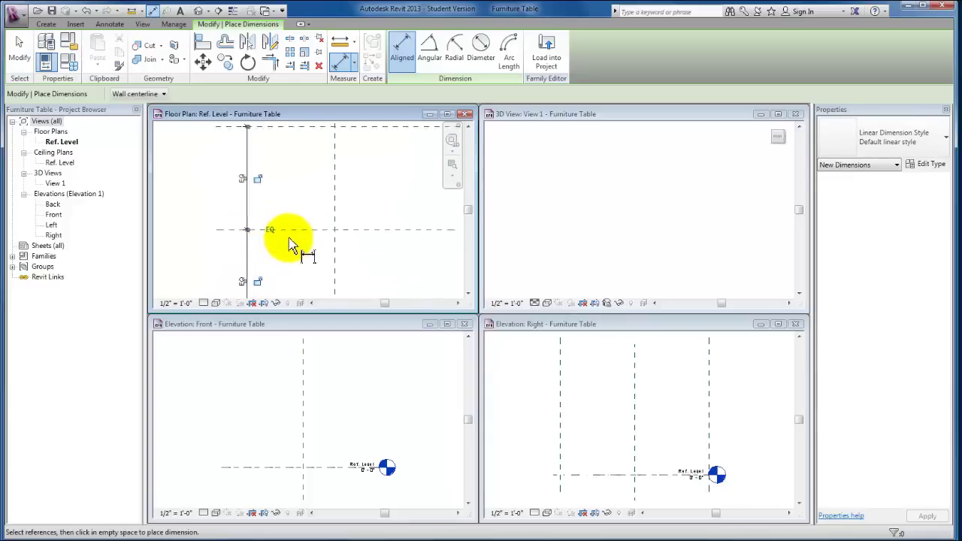
{"action": "scroll", "coordinate": [294, 226], "scroll_direction": "down", "scroll_amount": 2}
{"action": "middle_click_drag", "start_coordinate": [367, 284], "coordinate": [369, 262]}
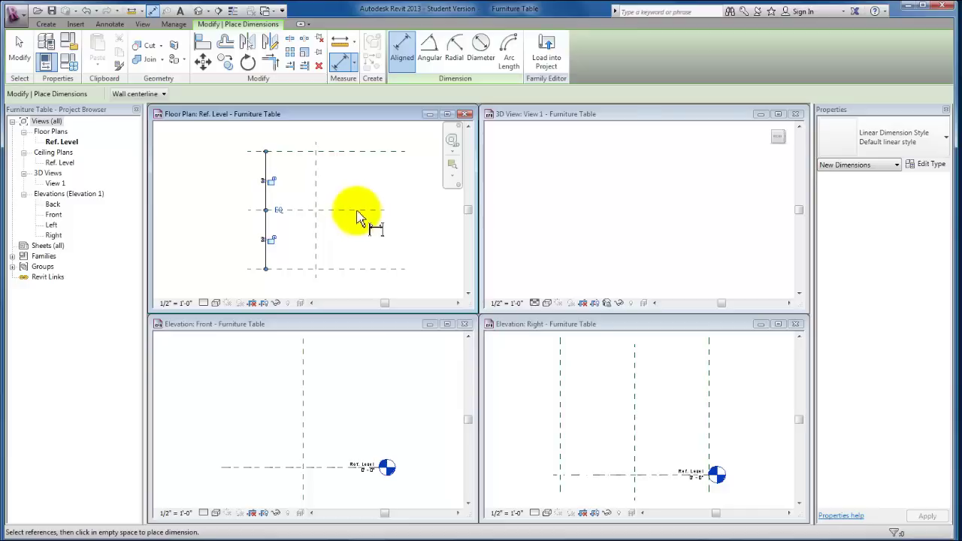
Draw vertical reference planes to the right and left of the centre left/right plane.
{"action": "left_click", "coordinate": [45, 24]}
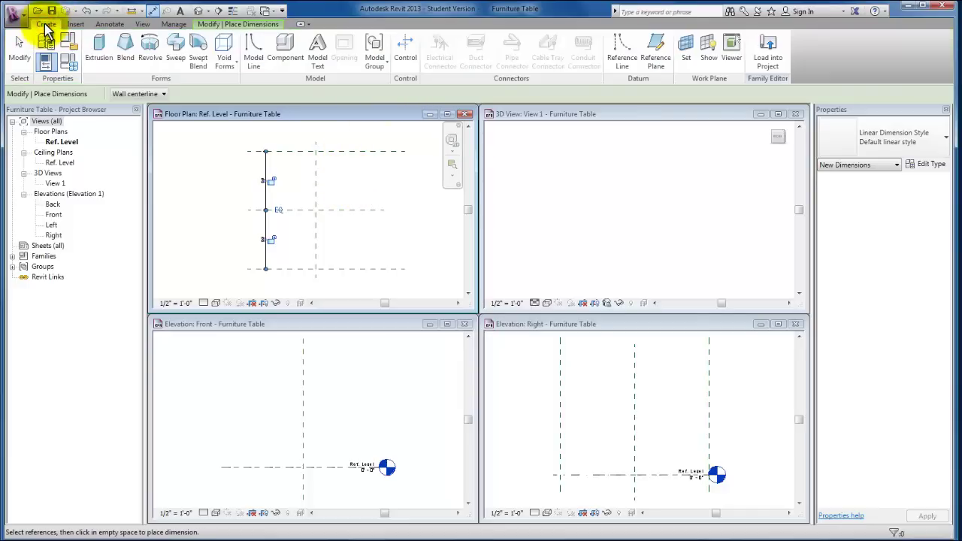
{"action": "left_click", "coordinate": [657, 65]}
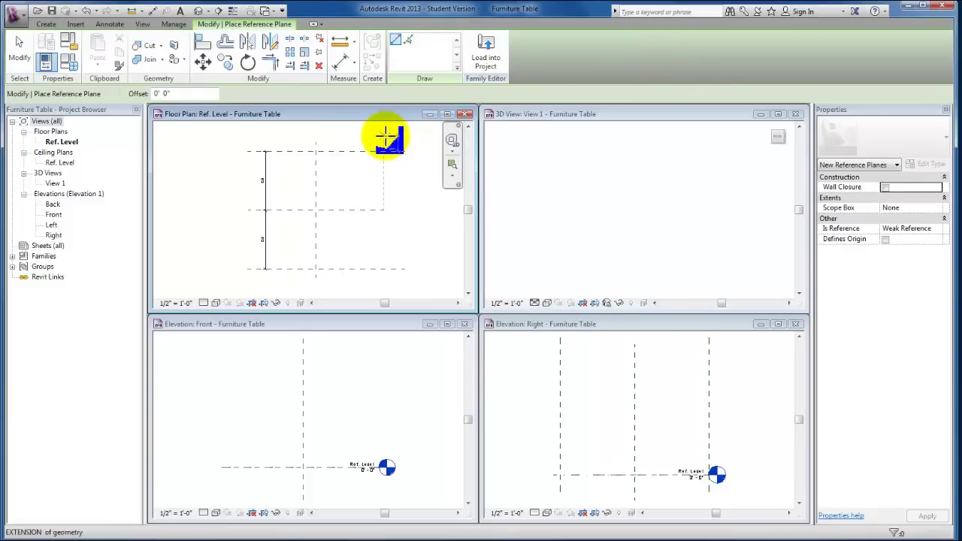
{"action": "left_click", "coordinate": [389, 135]}
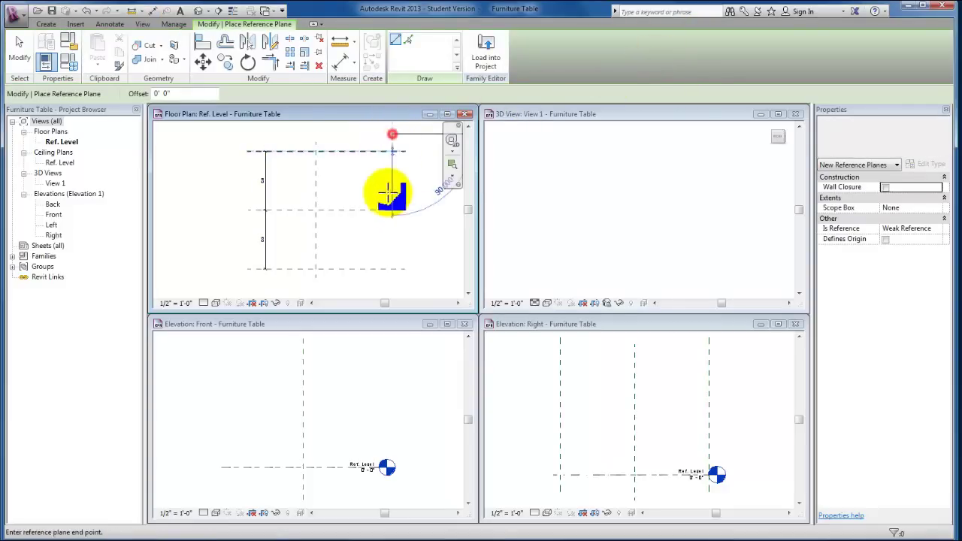
{"action": "left_click", "coordinate": [404, 218]}
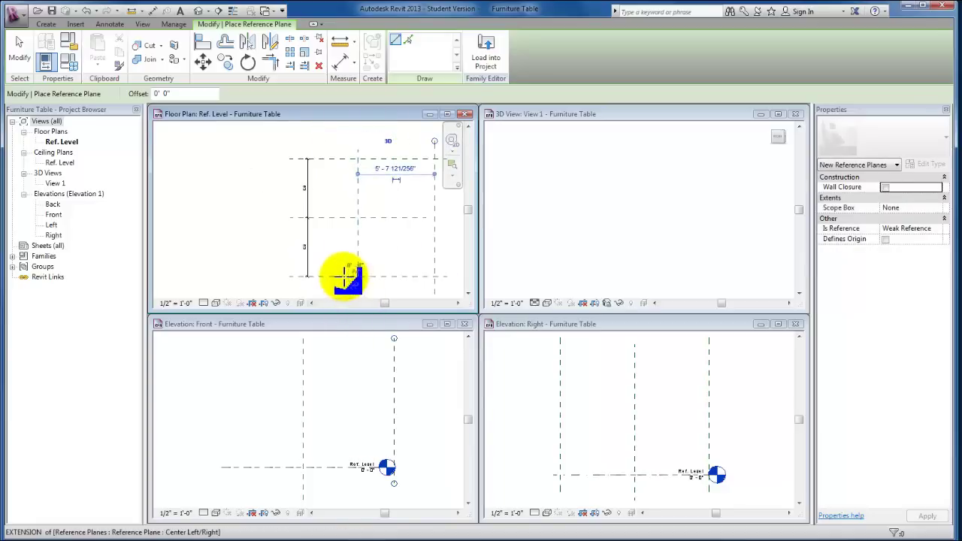
{"action": "scroll", "coordinate": [318, 218], "scroll_direction": "down", "scroll_amount": 1}
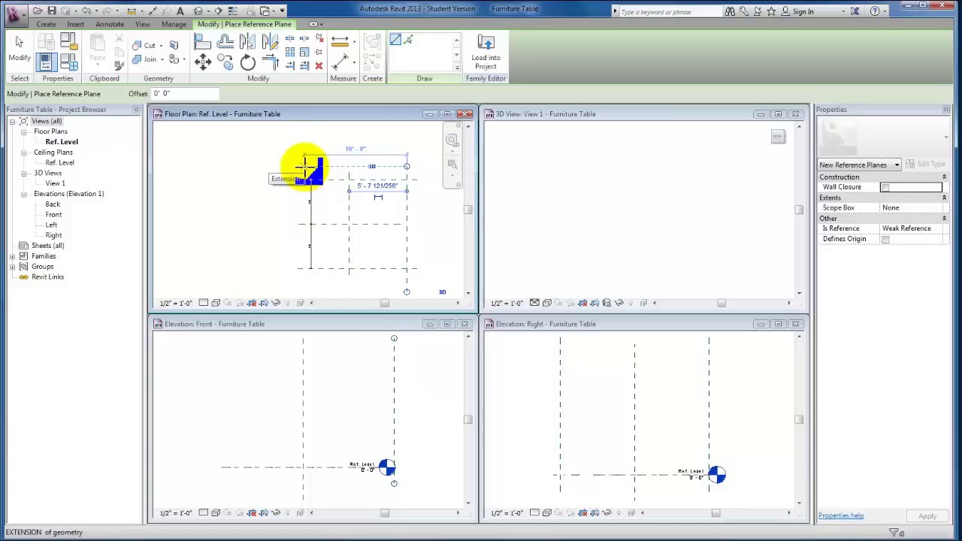
{"action": "left_click", "coordinate": [304, 165]}
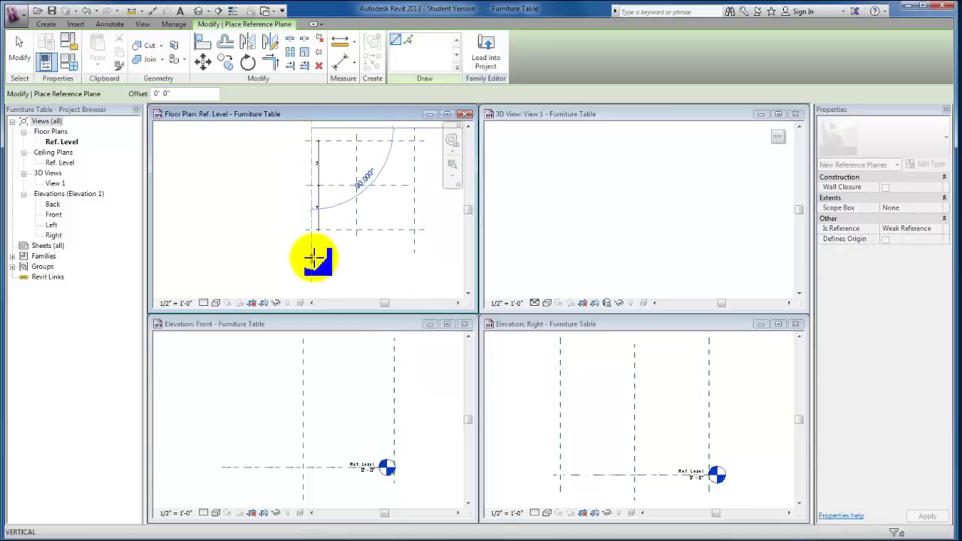
{"action": "left_click", "coordinate": [313, 254]}
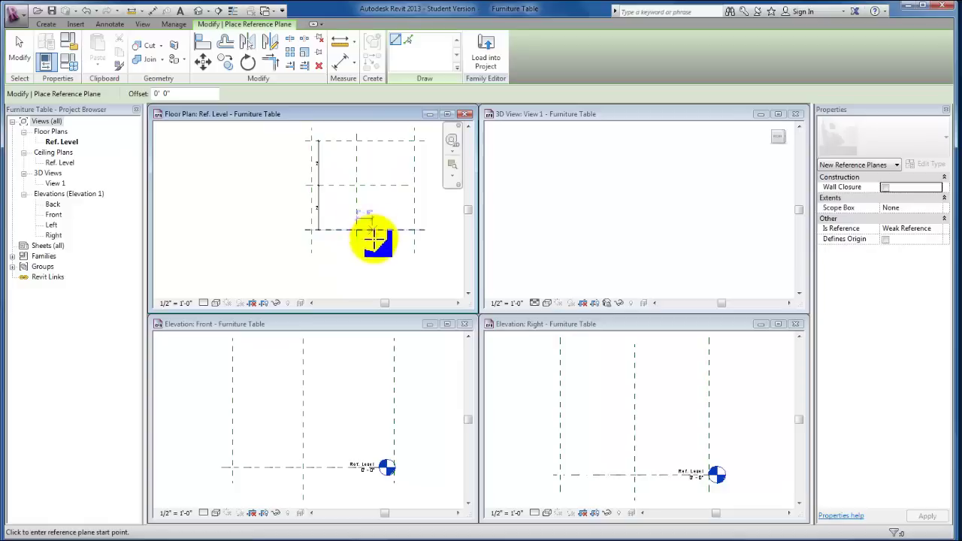
{"action": "key", "text": "Escape"}
{"action": "key", "text": "Escape"}
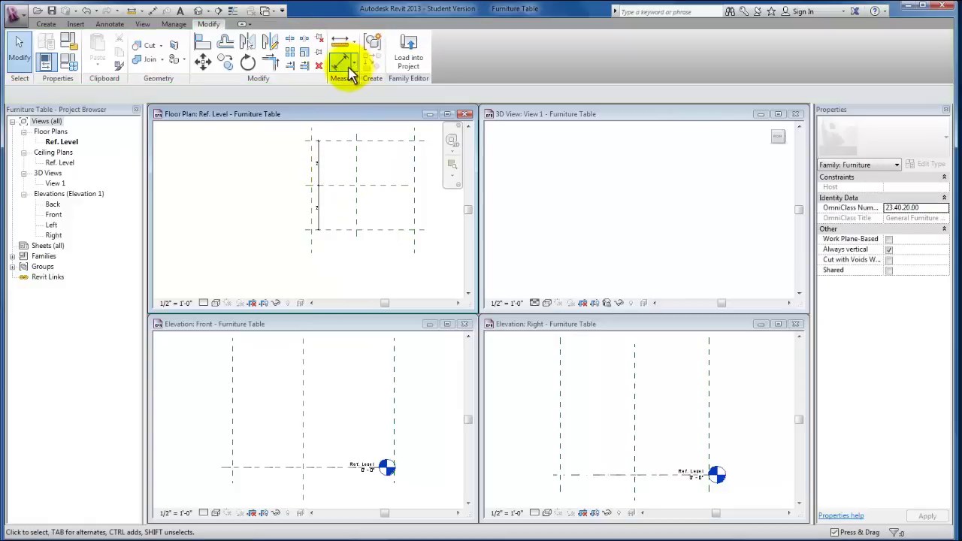
Place an aligned dimension across the left, middle and right vertical planes, below the table.
{"action": "left_click", "coordinate": [339, 63]}
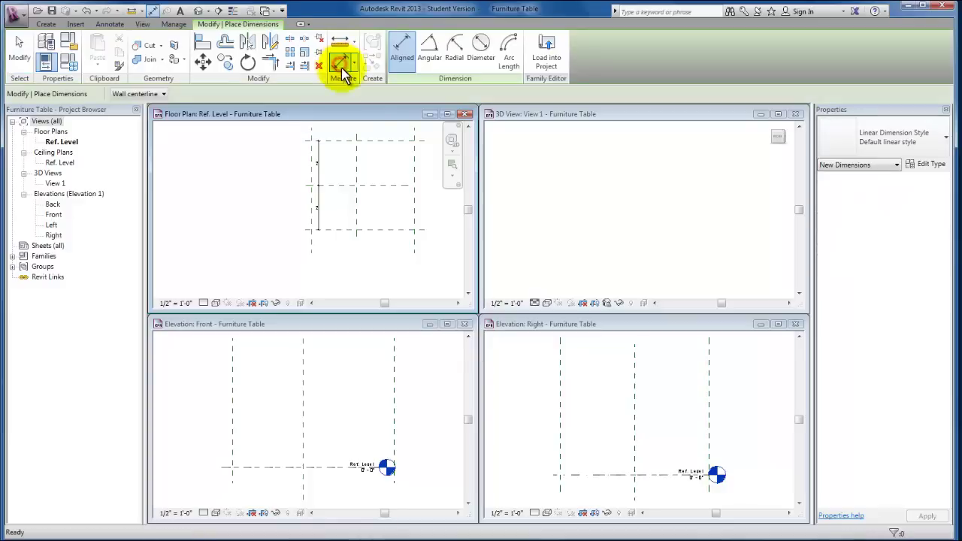
{"action": "left_click", "coordinate": [313, 250]}
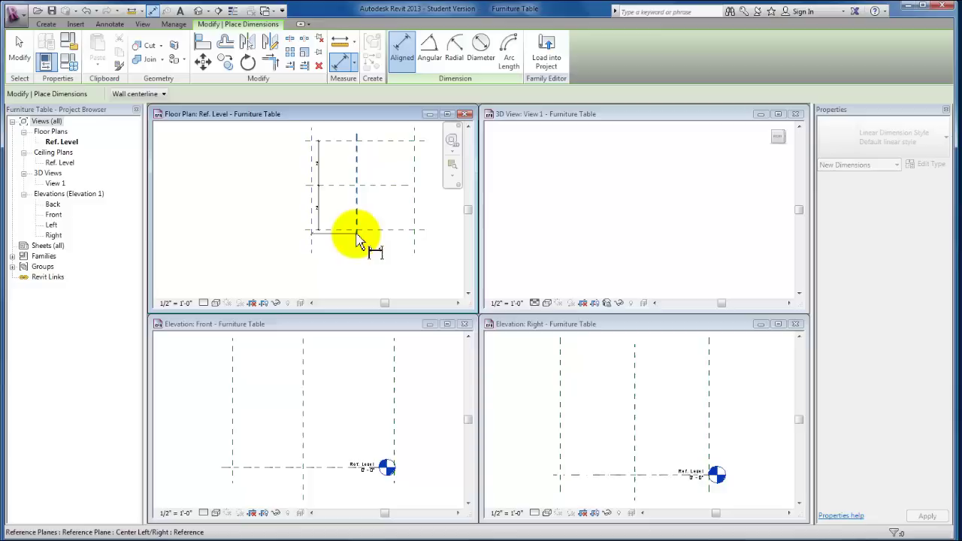
{"action": "left_click", "coordinate": [356, 234]}
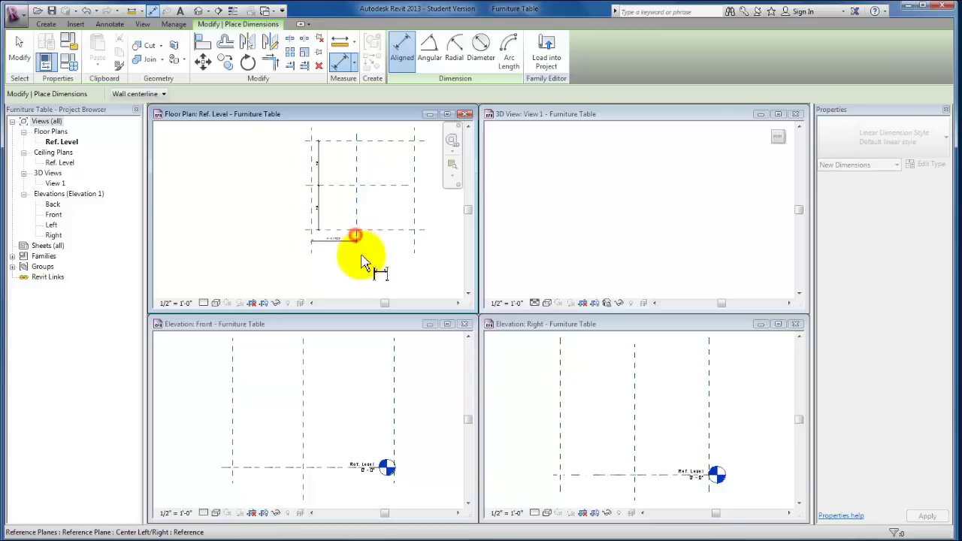
{"action": "left_click", "coordinate": [415, 256]}
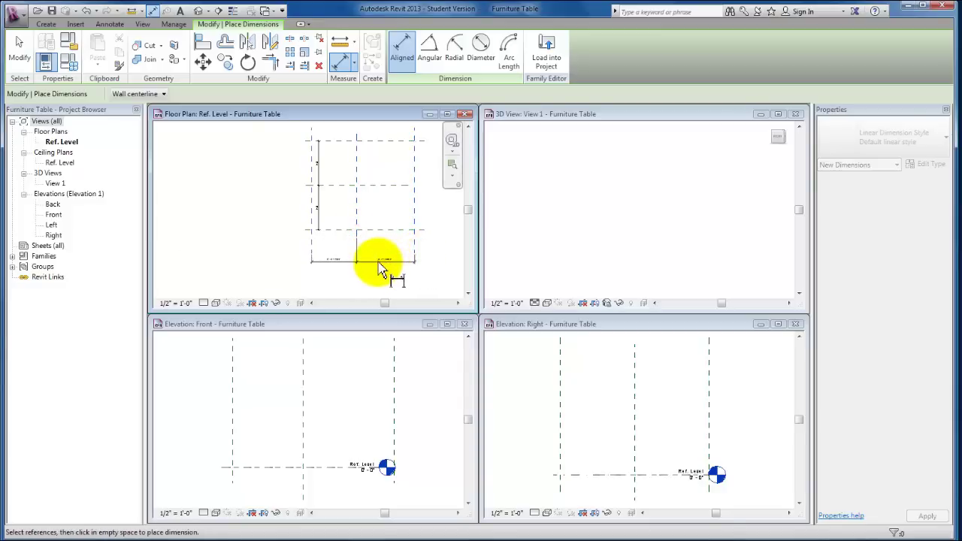
{"action": "left_click", "coordinate": [382, 268]}
{"action": "scroll", "coordinate": [376, 260], "scroll_direction": "up", "scroll_amount": 4}
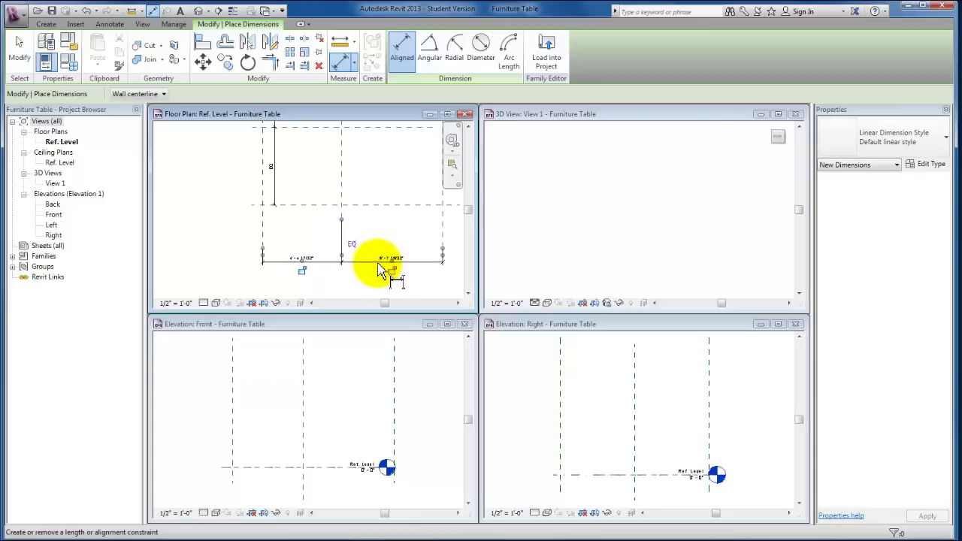
{"action": "scroll", "coordinate": [378, 227], "scroll_direction": "down", "scroll_amount": 2}
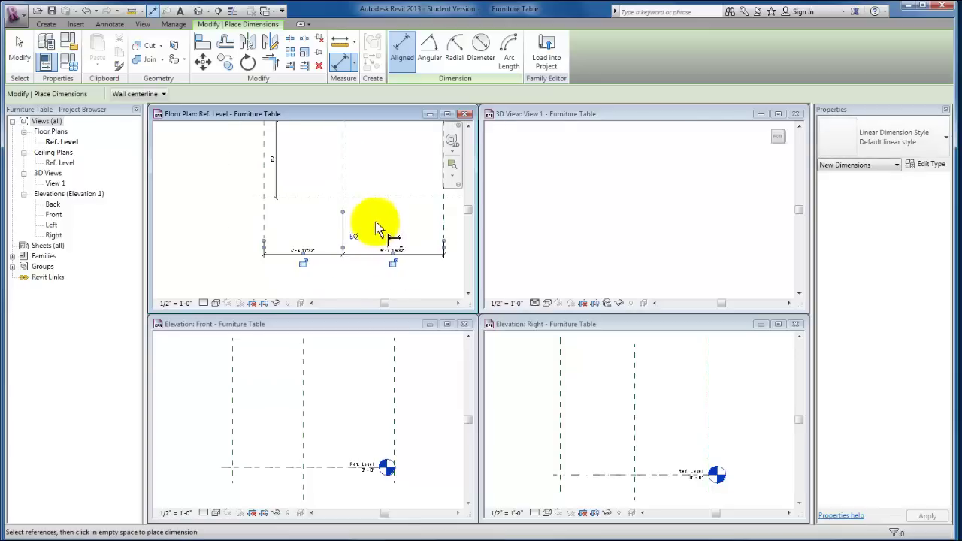
{"action": "middle_click_drag", "start_coordinate": [344, 257], "coordinate": [360, 265]}
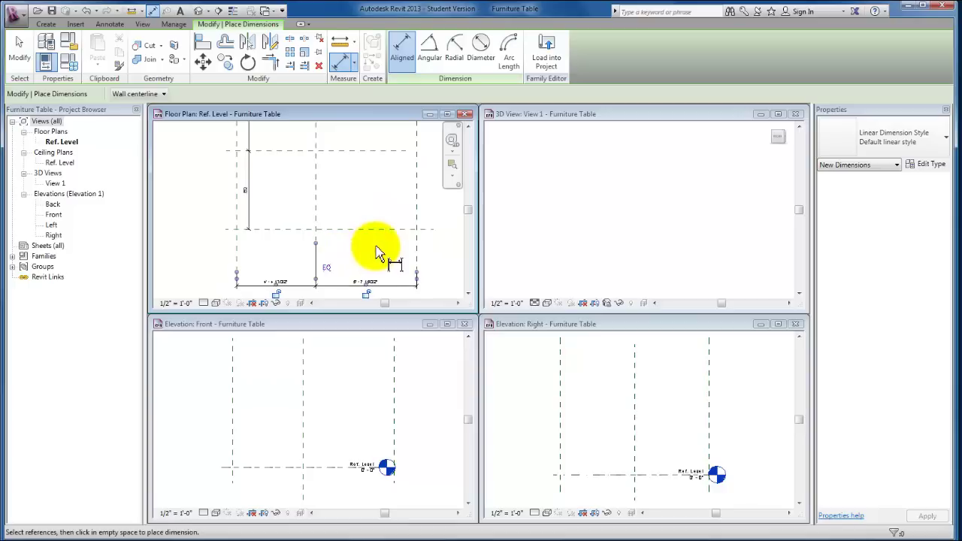
Toggle EQ on the width dimension so both spaces are equal.
{"action": "left_click", "coordinate": [328, 267]}
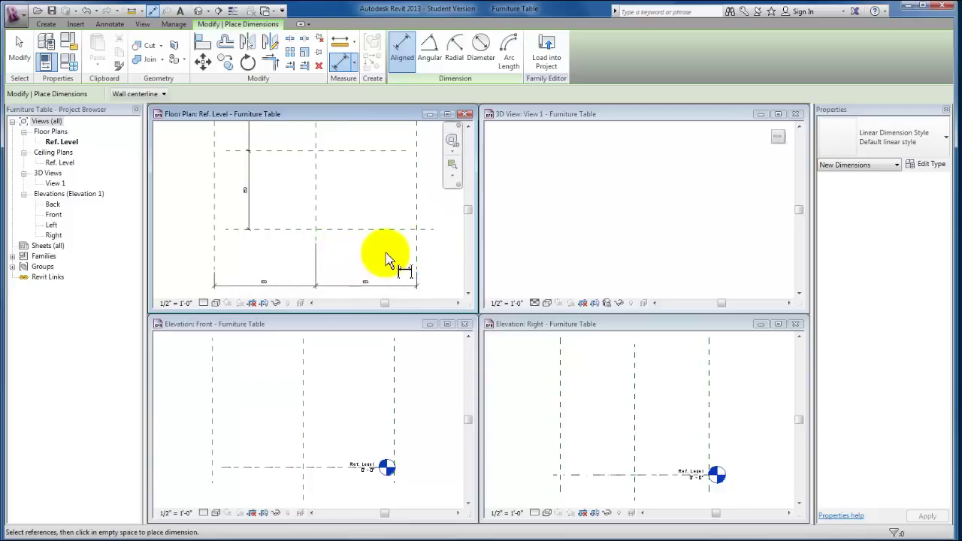
{"action": "scroll", "coordinate": [369, 240], "scroll_direction": "down", "scroll_amount": 3}
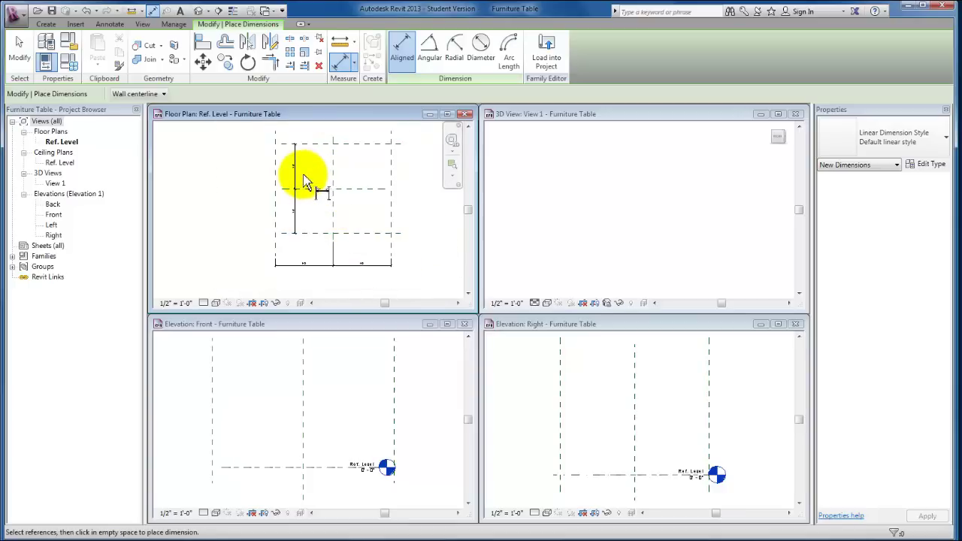
{"action": "left_click", "coordinate": [321, 237]}
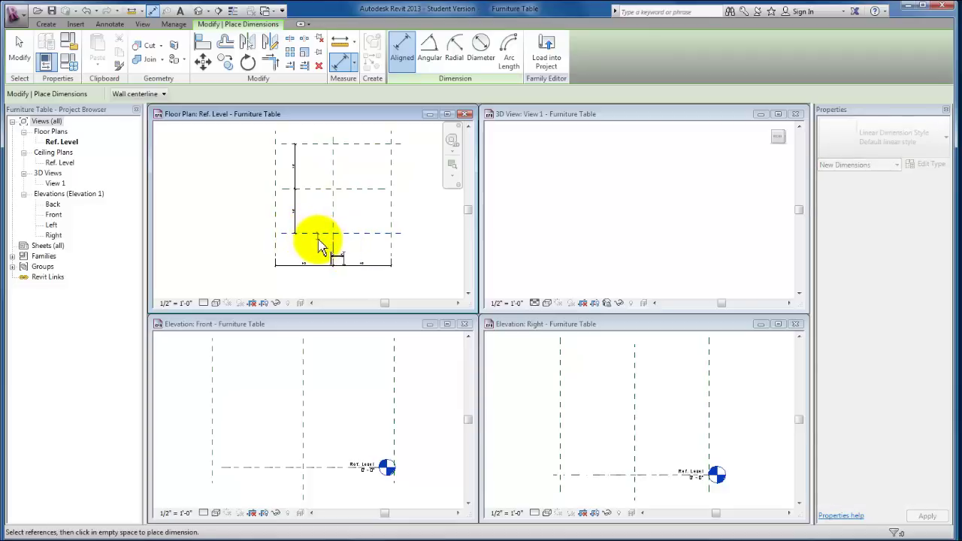
{"action": "key", "text": "Escape"}
{"action": "key", "text": "Escape"}
Stretch both ends of the bottom horizontal plane past the outer vertical planes.
{"action": "left_click", "coordinate": [321, 234]}
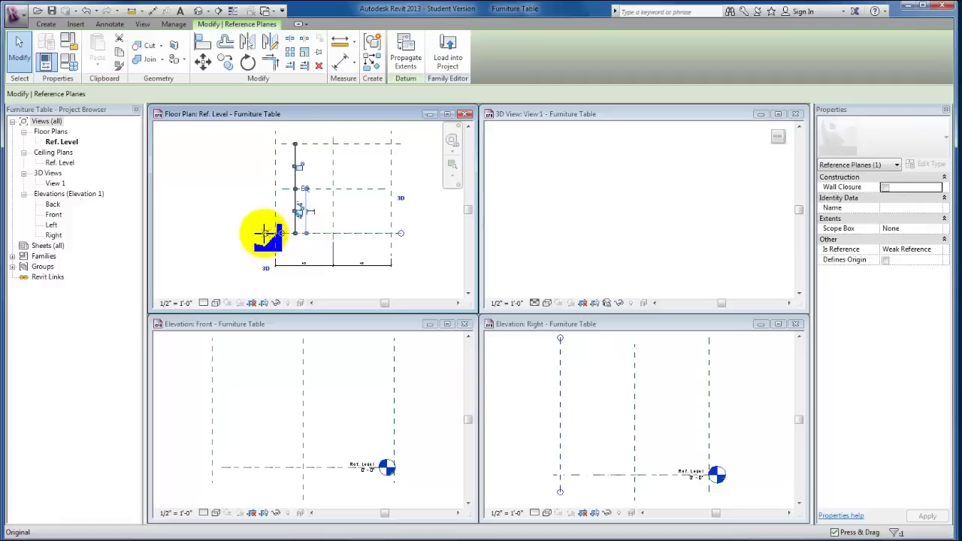
{"action": "left_click_drag", "start_coordinate": [264, 234], "coordinate": [261, 234]}
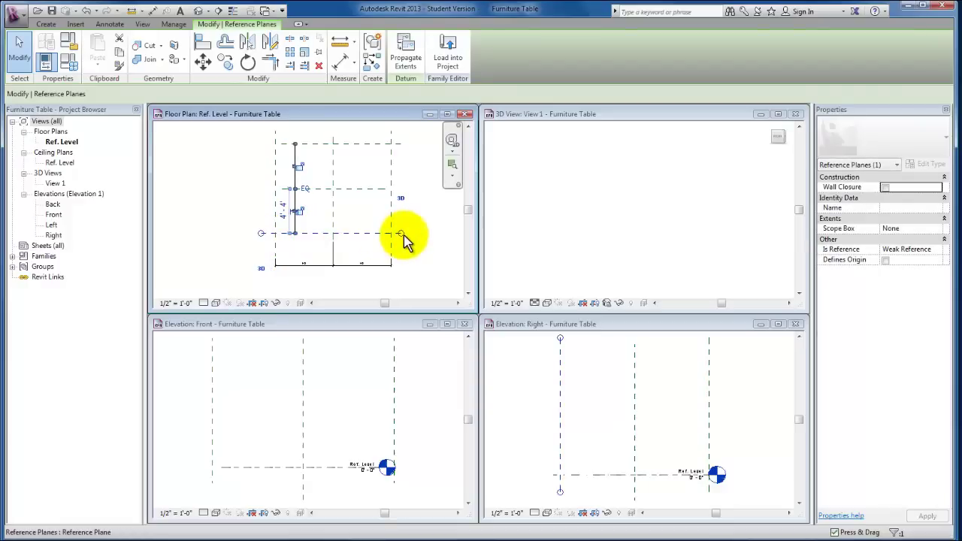
{"action": "left_click_drag", "start_coordinate": [400, 233], "coordinate": [413, 233]}
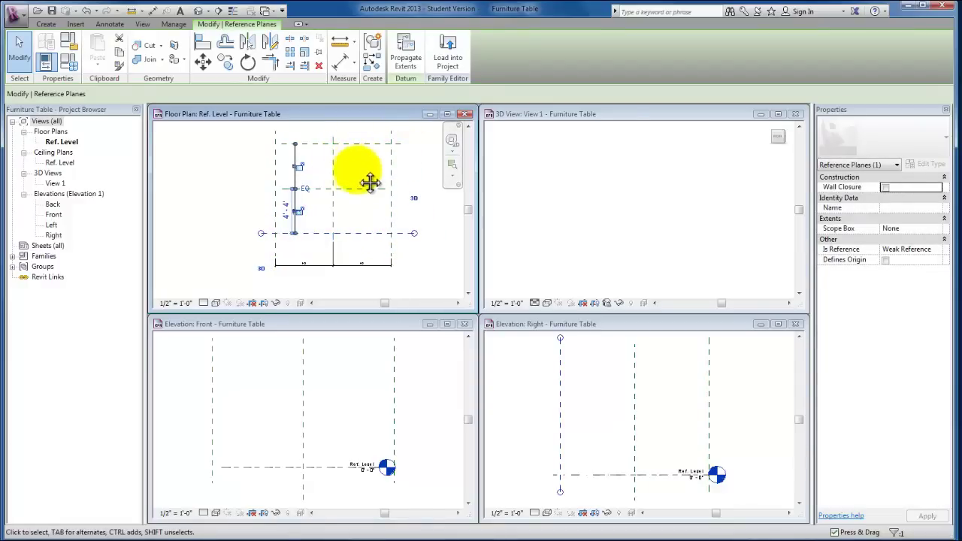
{"action": "middle_click_drag", "start_coordinate": [366, 182], "coordinate": [365, 194]}
Stretch both ends of the top horizontal plane past the outer vertical planes.
{"action": "left_click", "coordinate": [400, 155]}
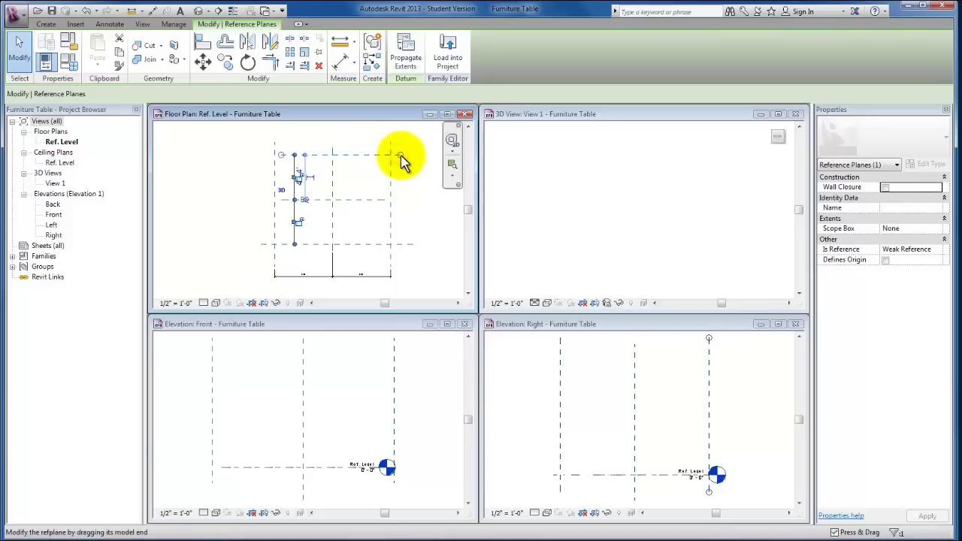
{"action": "left_click_drag", "start_coordinate": [401, 156], "coordinate": [418, 218]}
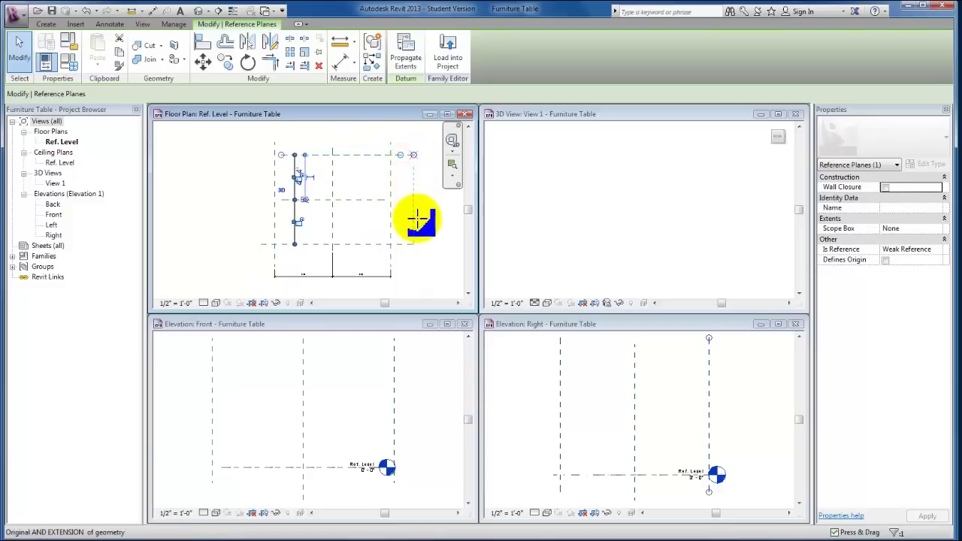
{"action": "left_click", "coordinate": [412, 154]}
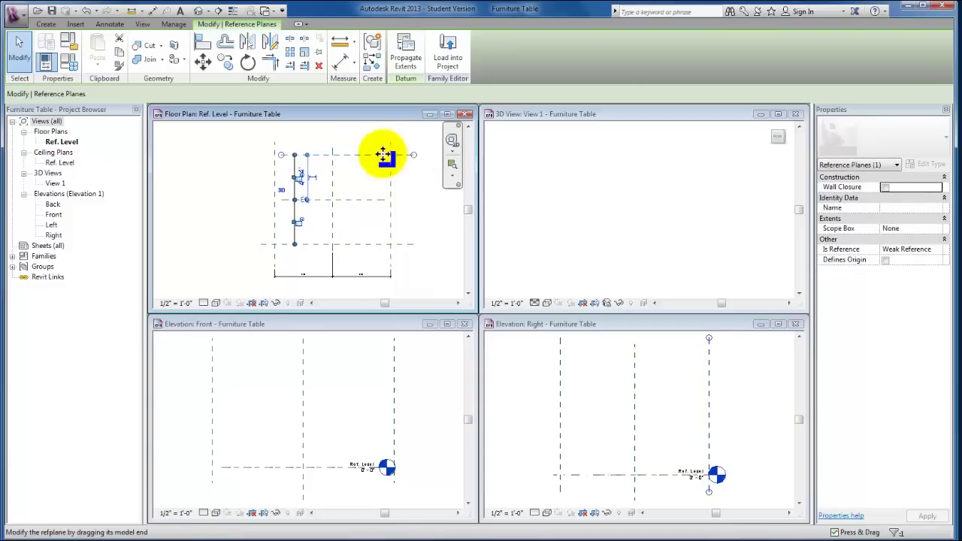
{"action": "left_click_drag", "start_coordinate": [280, 156], "coordinate": [261, 154]}
{"action": "left_click", "coordinate": [242, 194]}
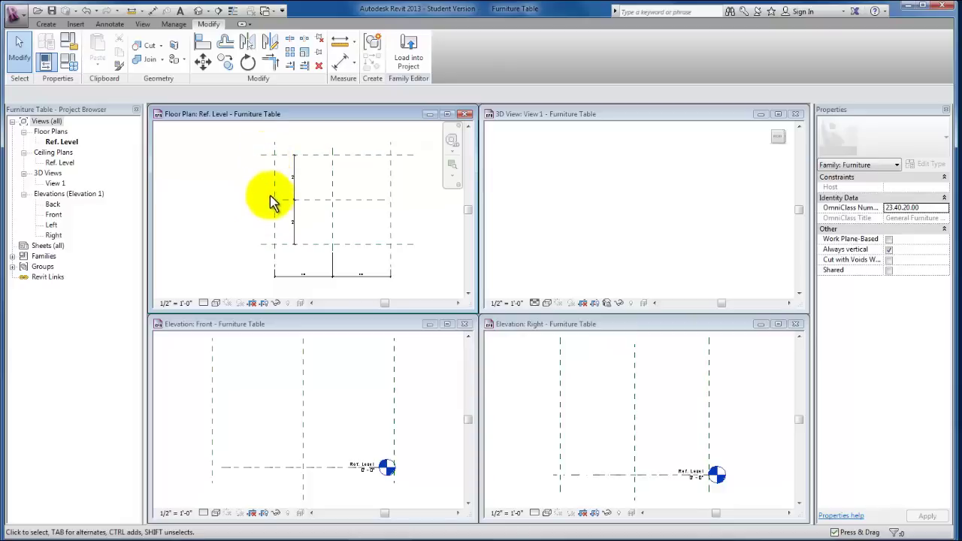
Drag the horizontal planes' EQ dimension to the left of the reference planes.
{"action": "scroll", "coordinate": [324, 214], "scroll_direction": "up", "scroll_amount": 5}
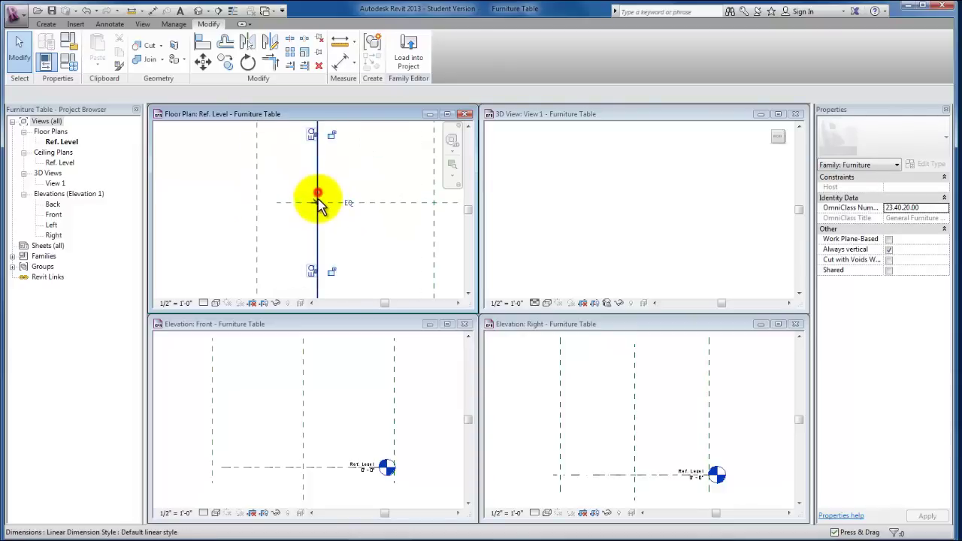
{"action": "left_click", "coordinate": [318, 199]}
{"action": "left_click_drag", "start_coordinate": [311, 238], "coordinate": [230, 226]}
{"action": "left_click", "coordinate": [330, 226]}
{"action": "scroll", "coordinate": [350, 221], "scroll_direction": "down", "scroll_amount": 4}
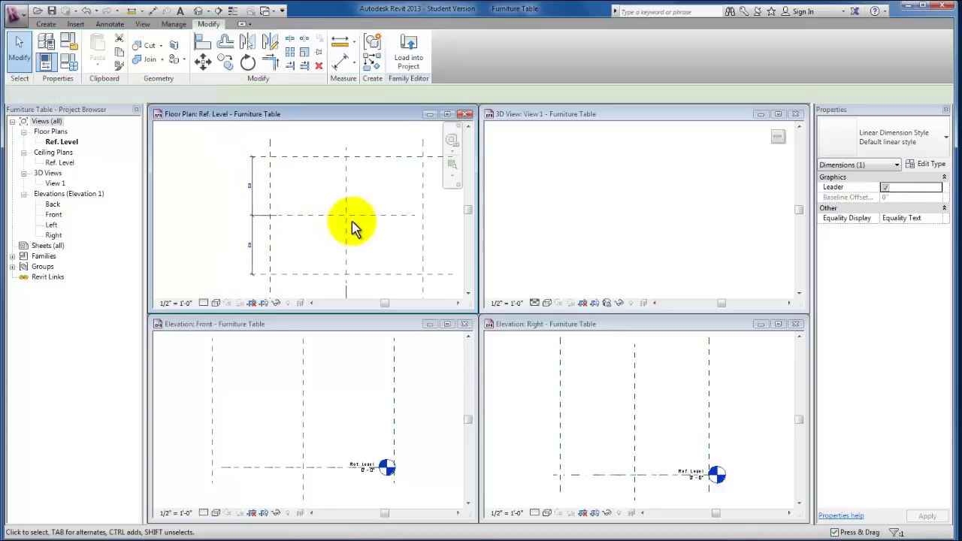
{"action": "scroll", "coordinate": [374, 209], "scroll_direction": "up", "scroll_amount": 3}
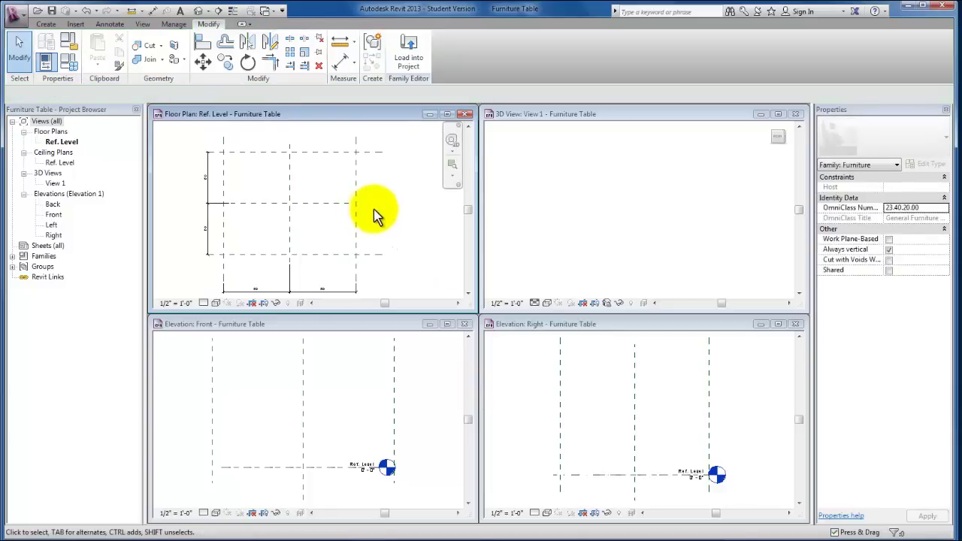
{"action": "scroll", "coordinate": [375, 209], "scroll_direction": "down", "scroll_amount": 3}
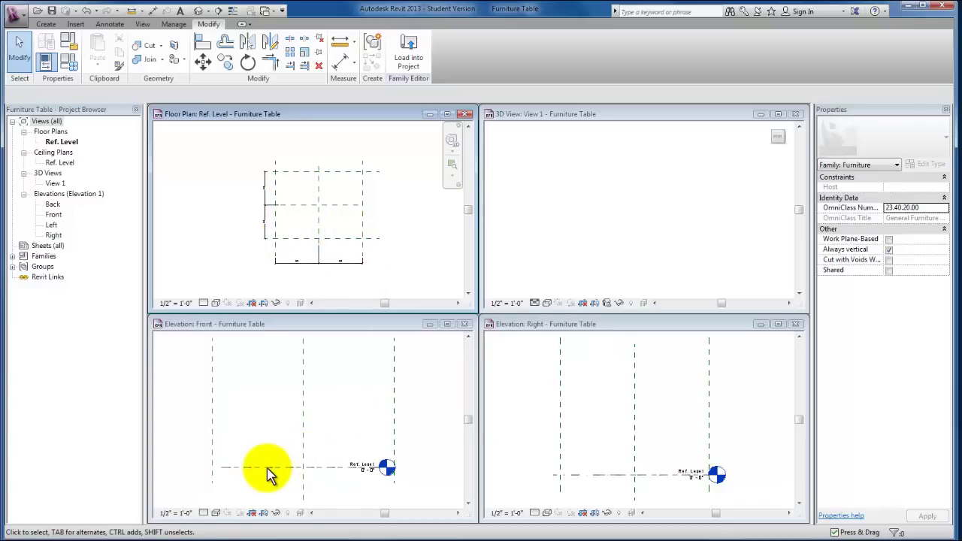
{"action": "left_click", "coordinate": [406, 445]}
Zoom to fit and set the floor plan view scale to 1/8" = 1'-0".
{"action": "key", "text": "z"}
{"action": "key", "text": "a"}
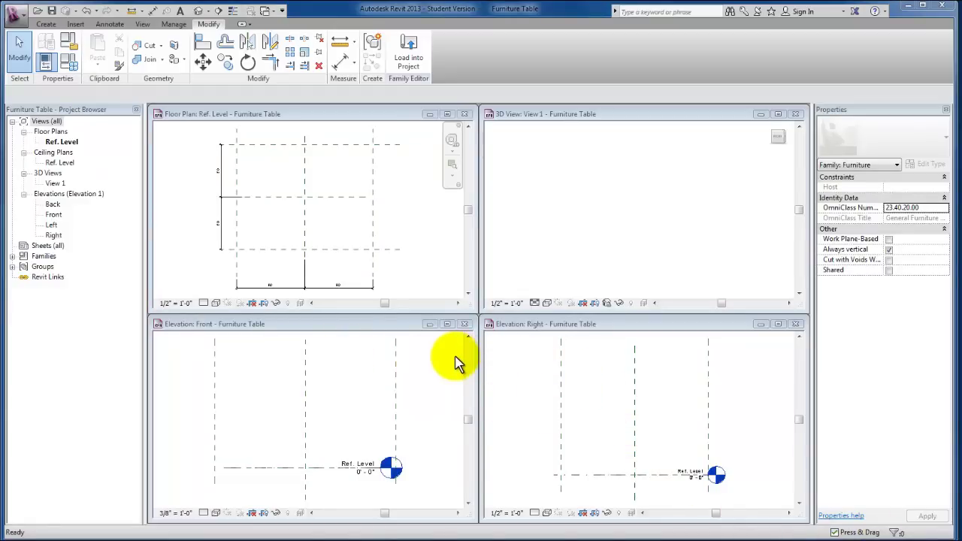
{"action": "left_click", "coordinate": [175, 303]}
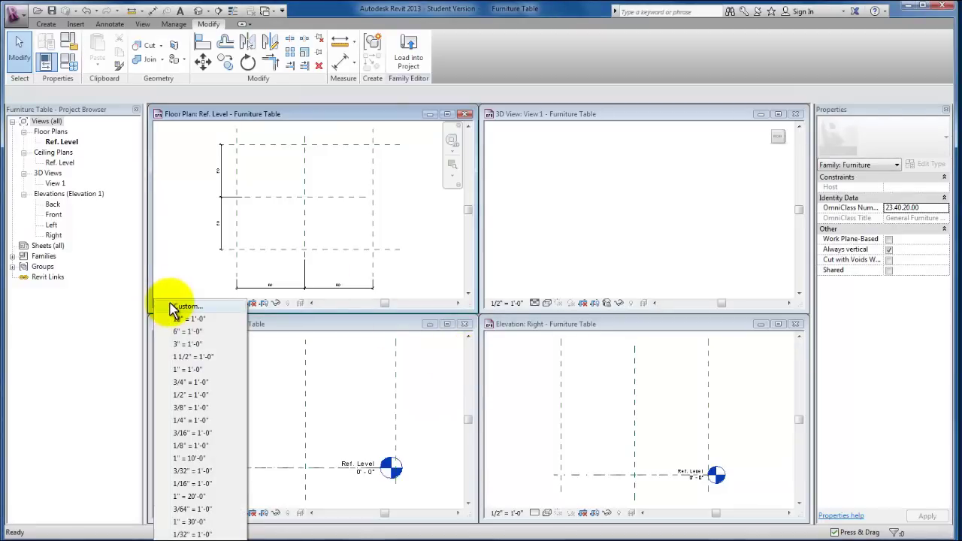
{"action": "left_click", "coordinate": [181, 447]}
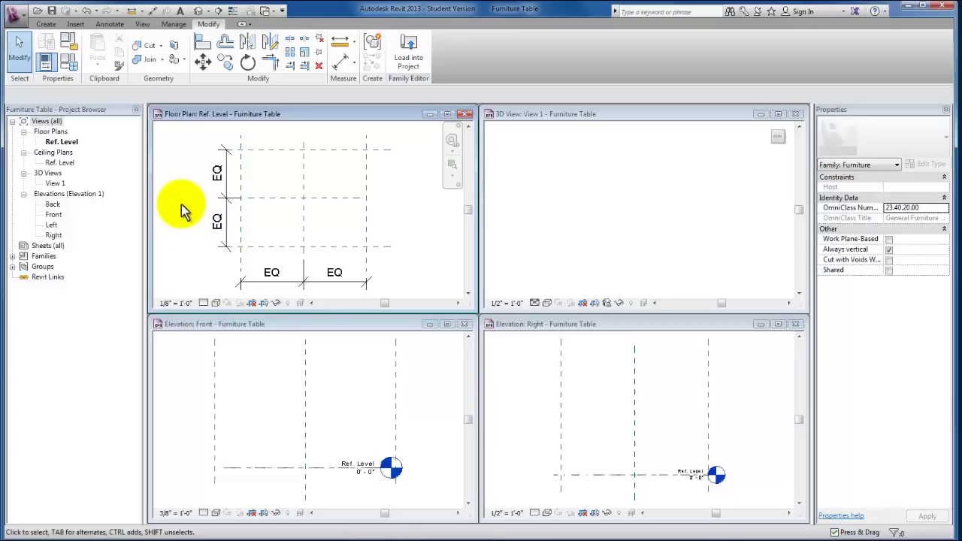
Add an 8'-8" aligned dimension between the top and bottom planes, left of the plan.
{"action": "left_click", "coordinate": [354, 65]}
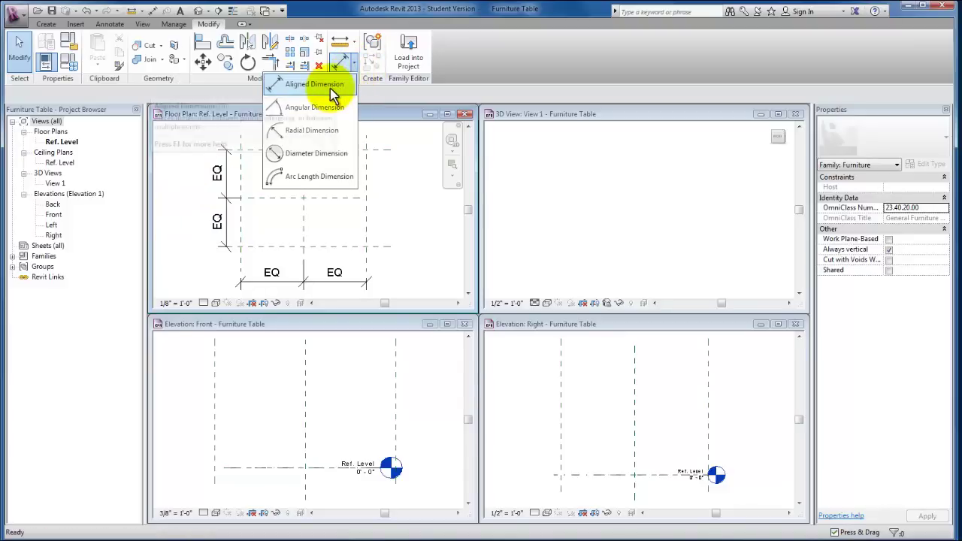
{"action": "left_click", "coordinate": [329, 88]}
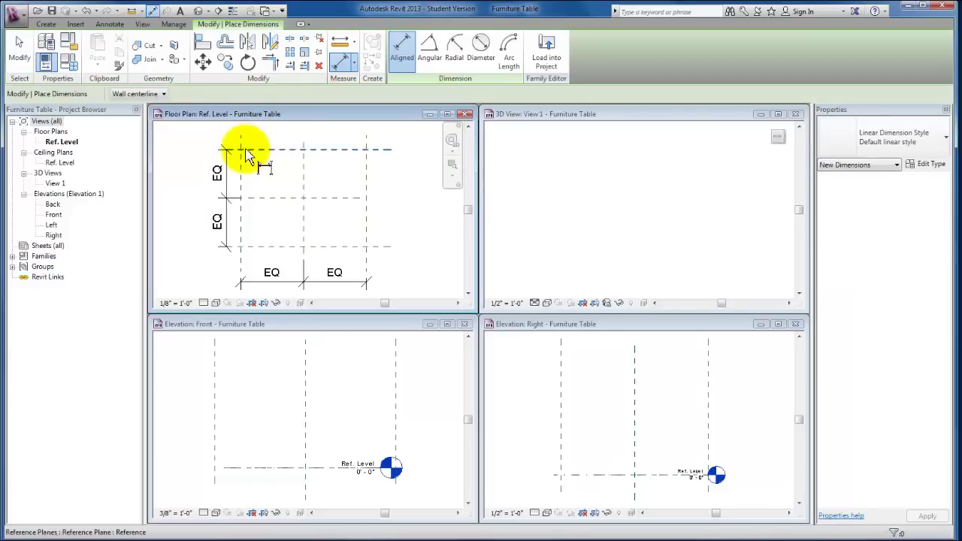
{"action": "left_click", "coordinate": [249, 149]}
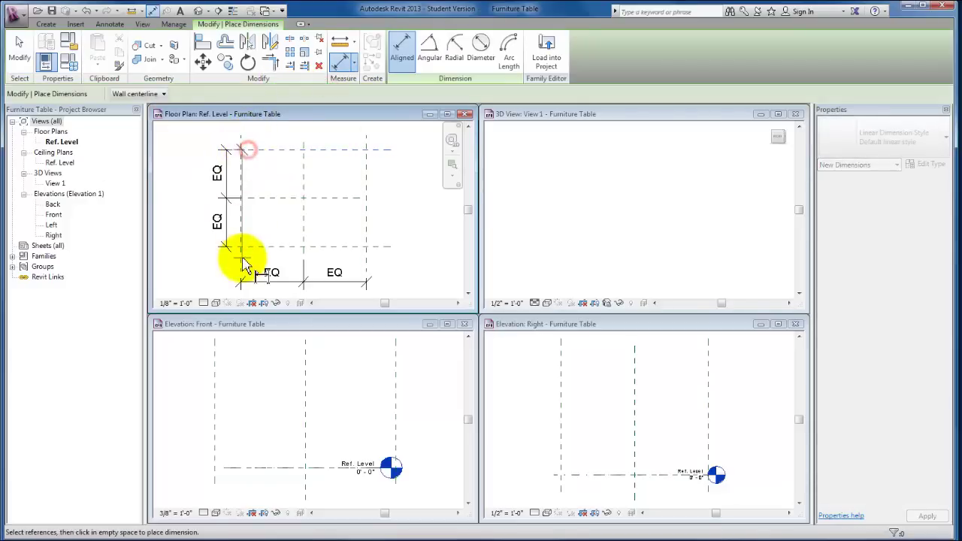
{"action": "left_click", "coordinate": [247, 246]}
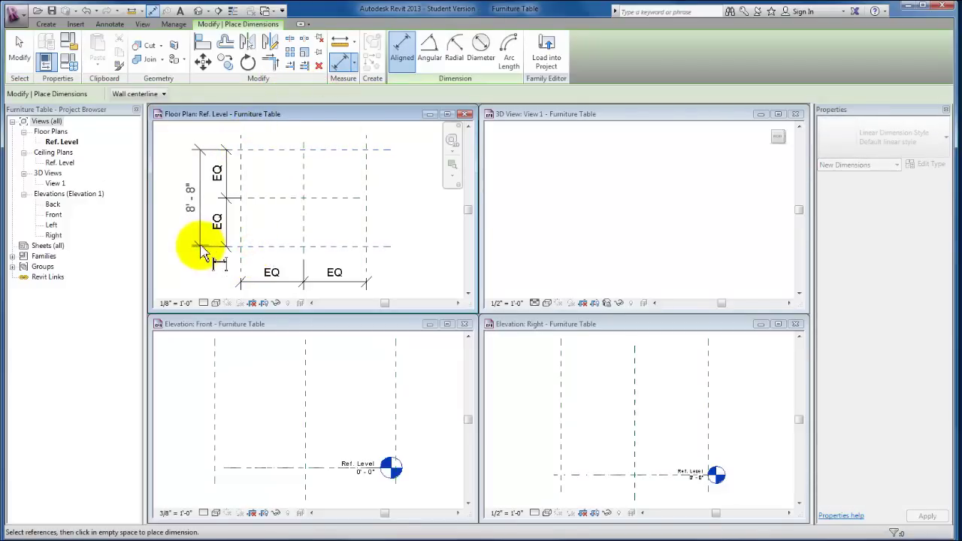
{"action": "left_click", "coordinate": [197, 251]}
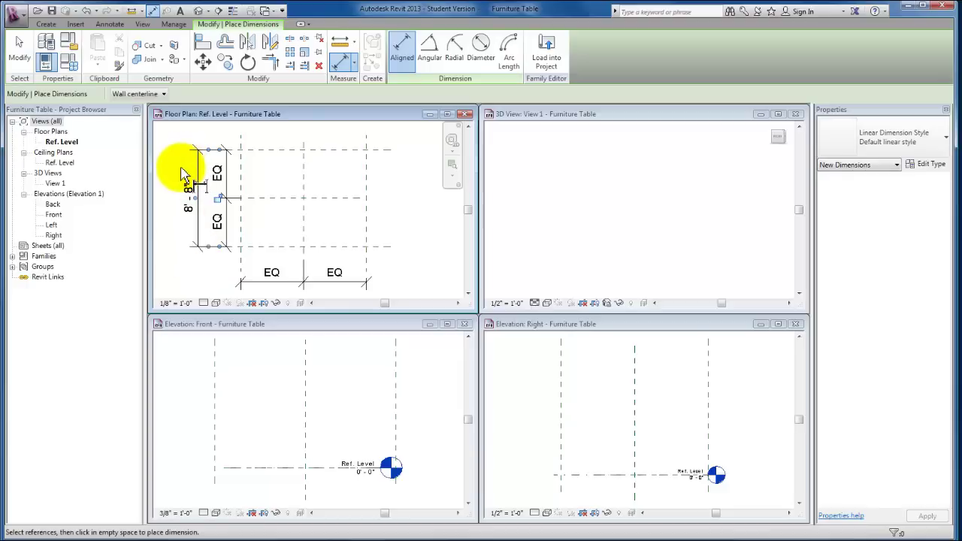
Add an 11'-2 15/16" dimension between the outer vertical planes below the EQ string.
{"action": "left_click", "coordinate": [241, 166]}
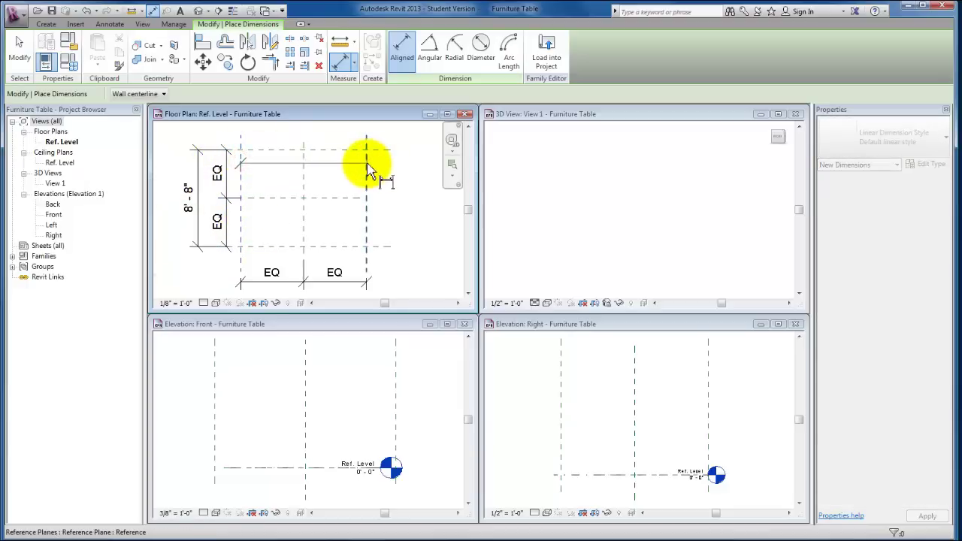
{"action": "left_click", "coordinate": [368, 169]}
{"action": "middle_click_drag", "start_coordinate": [356, 232], "coordinate": [369, 193]}
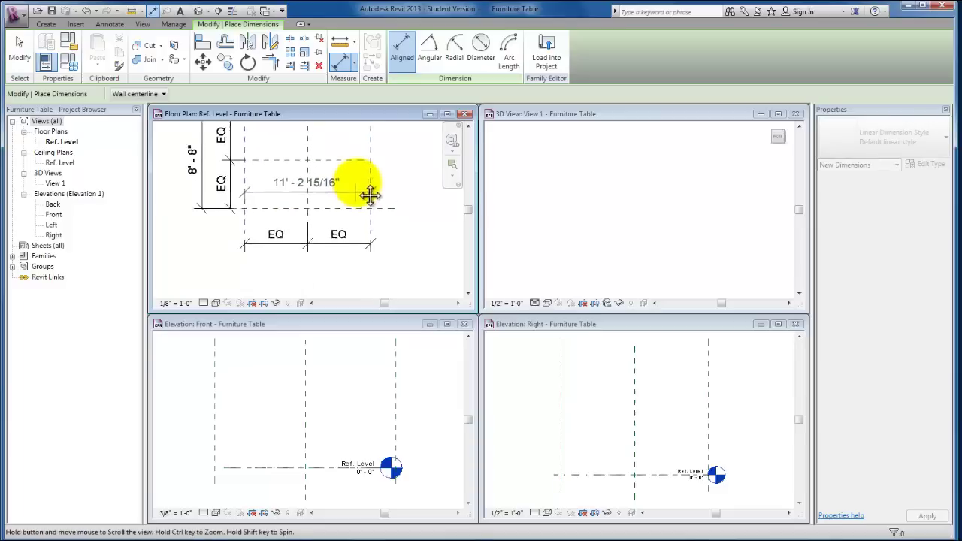
{"action": "left_click", "coordinate": [369, 265]}
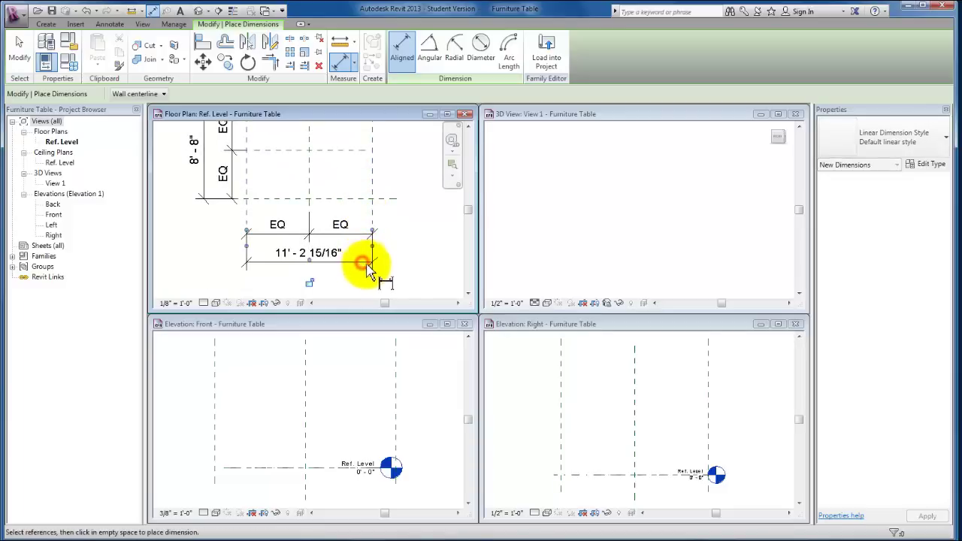
{"action": "middle_click_drag", "start_coordinate": [392, 270], "coordinate": [419, 294]}
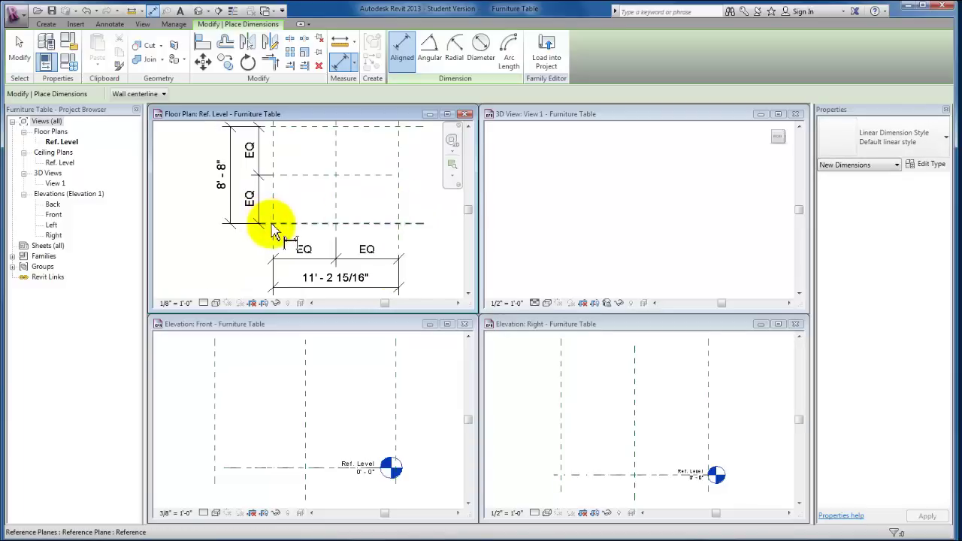
{"action": "key", "text": "Escape"}
{"action": "key", "text": "Escape"}
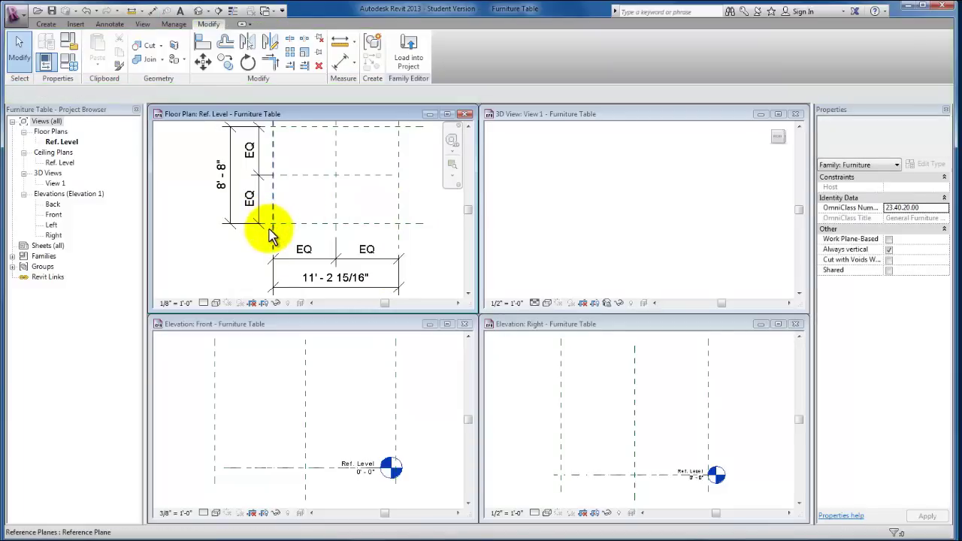
Label the 8'-8" dimension with a new parameter named width.
{"action": "left_click", "coordinate": [231, 216]}
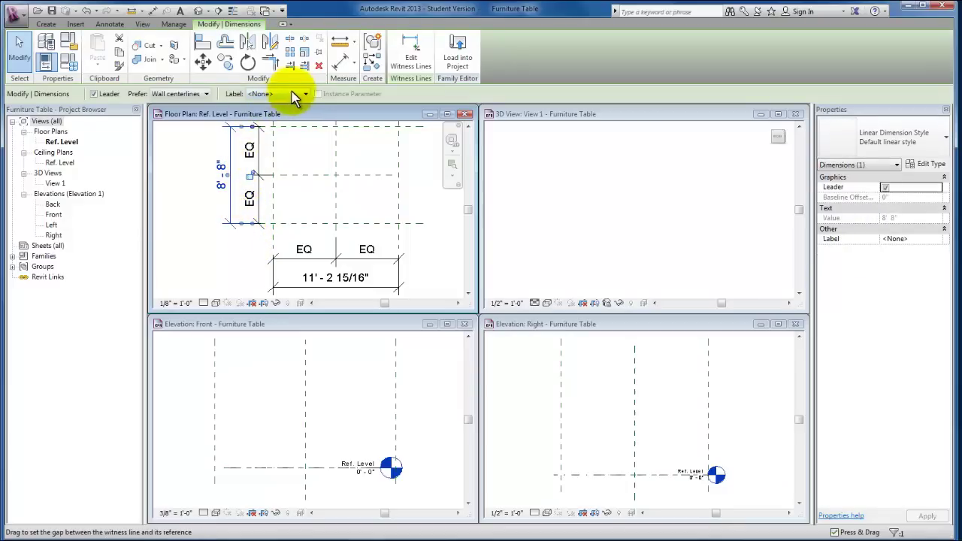
{"action": "left_click", "coordinate": [301, 96]}
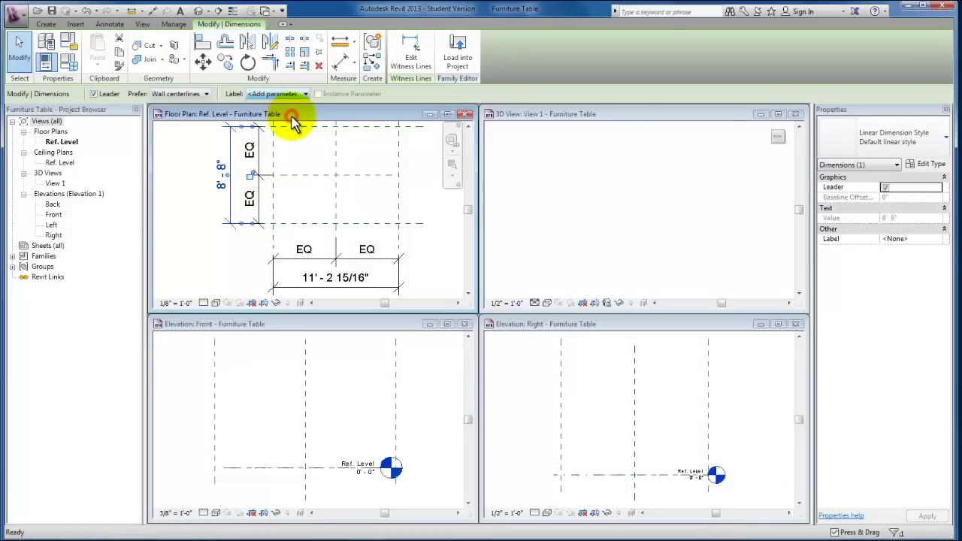
{"action": "left_click", "coordinate": [293, 120]}
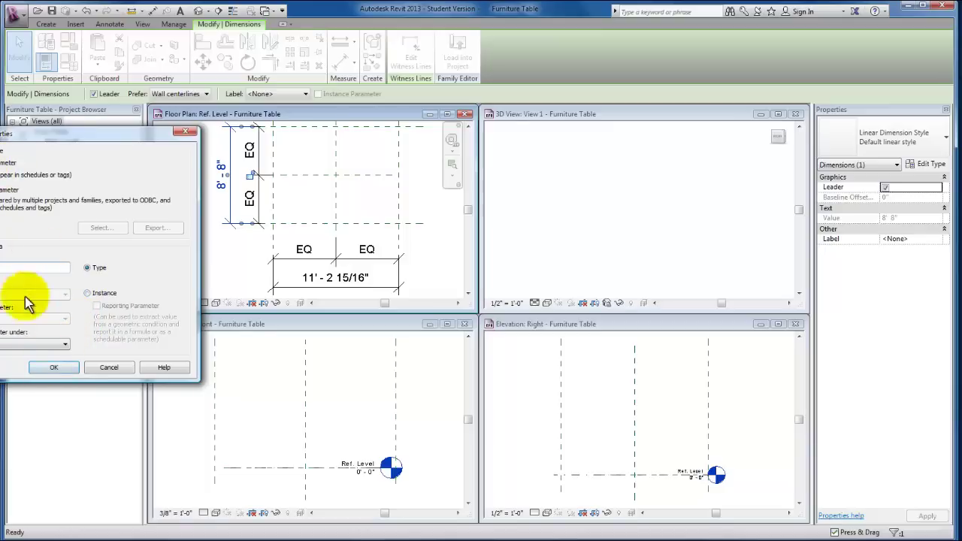
{"action": "left_click", "coordinate": [55, 368]}
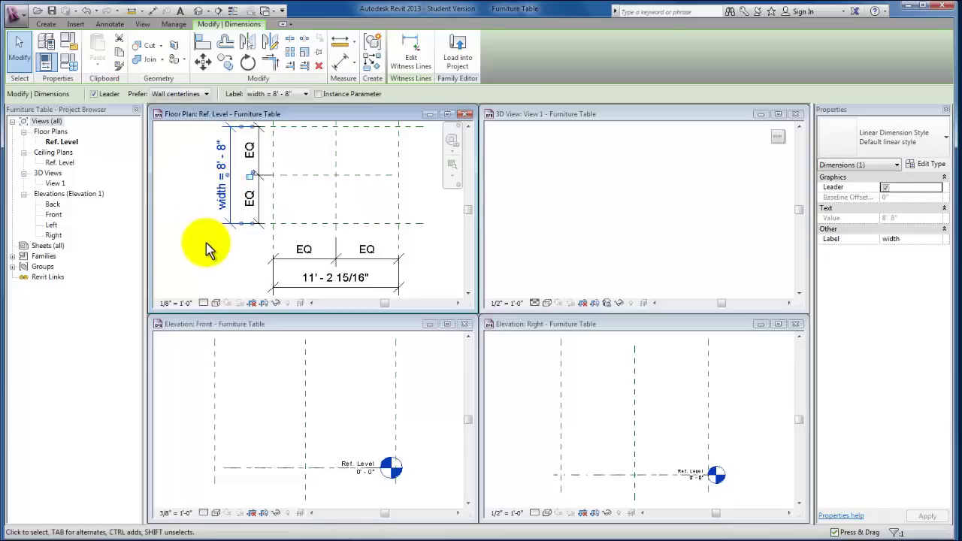
Label the 11'-2 15/16" dimension with a new parameter named length.
{"action": "left_click", "coordinate": [285, 287]}
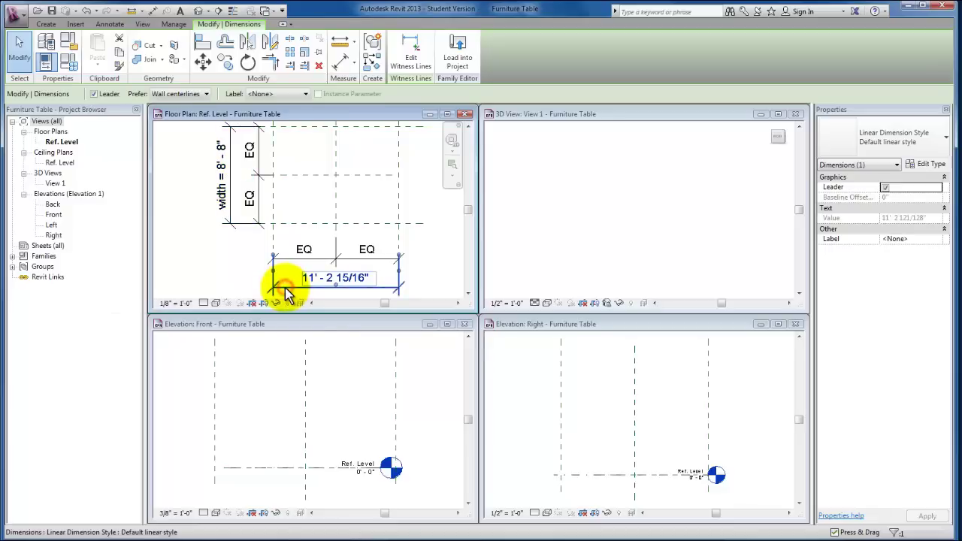
{"action": "left_click", "coordinate": [306, 94]}
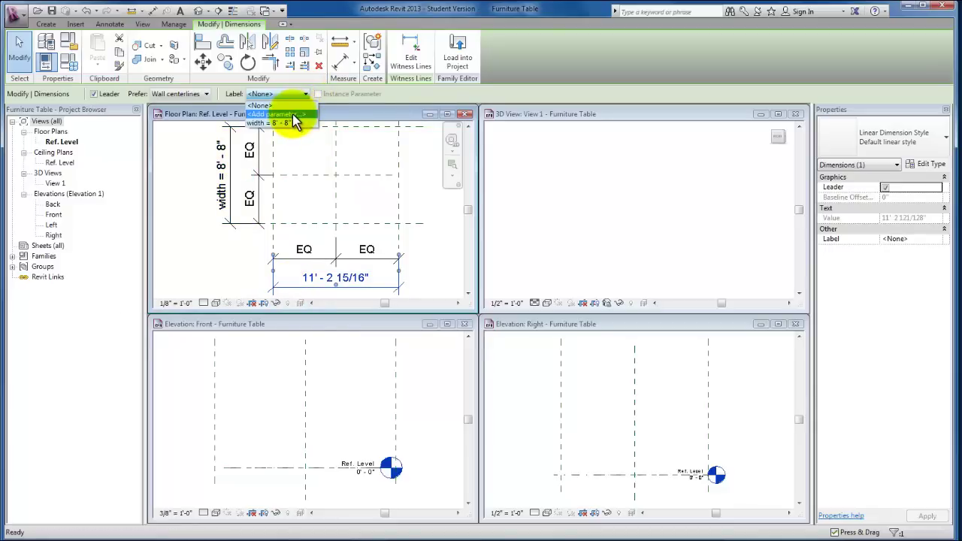
{"action": "left_click", "coordinate": [292, 115]}
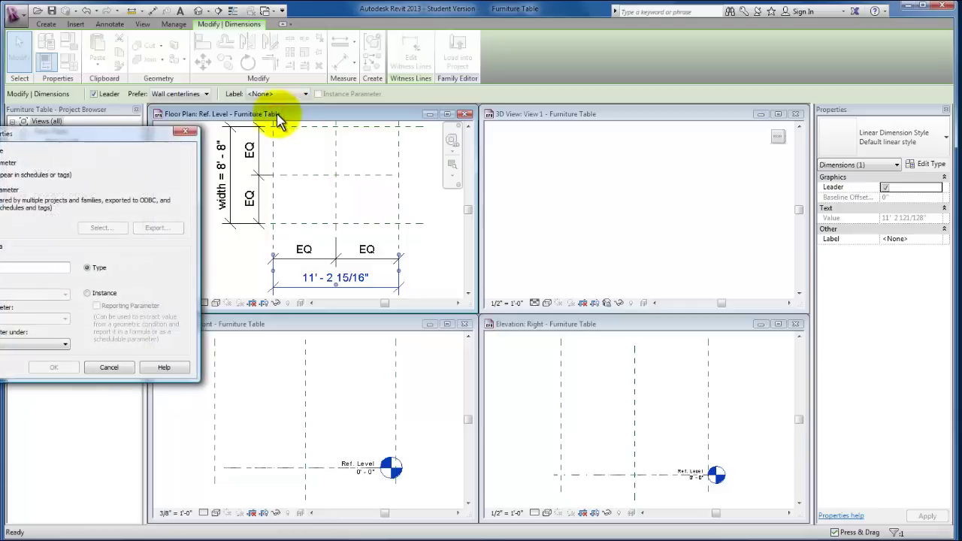
{"action": "type", "text": "length"}
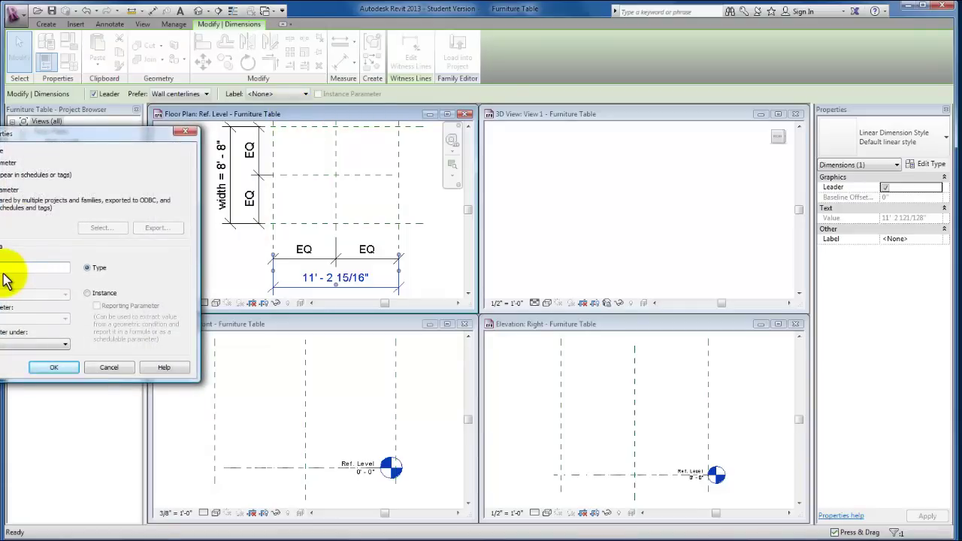
{"action": "left_click", "coordinate": [57, 369]}
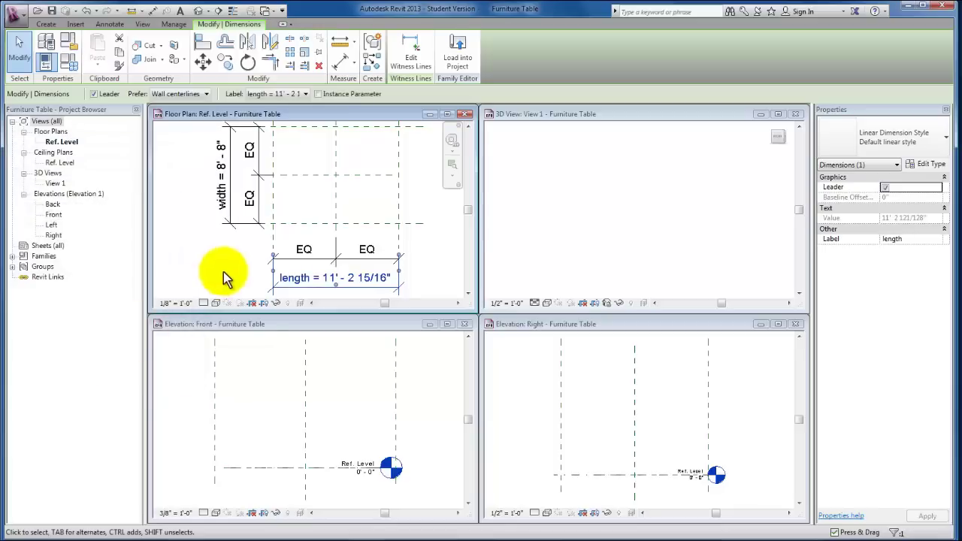
In Family Types, set width to 6' and length to 8' and apply.
{"action": "left_click", "coordinate": [194, 275]}
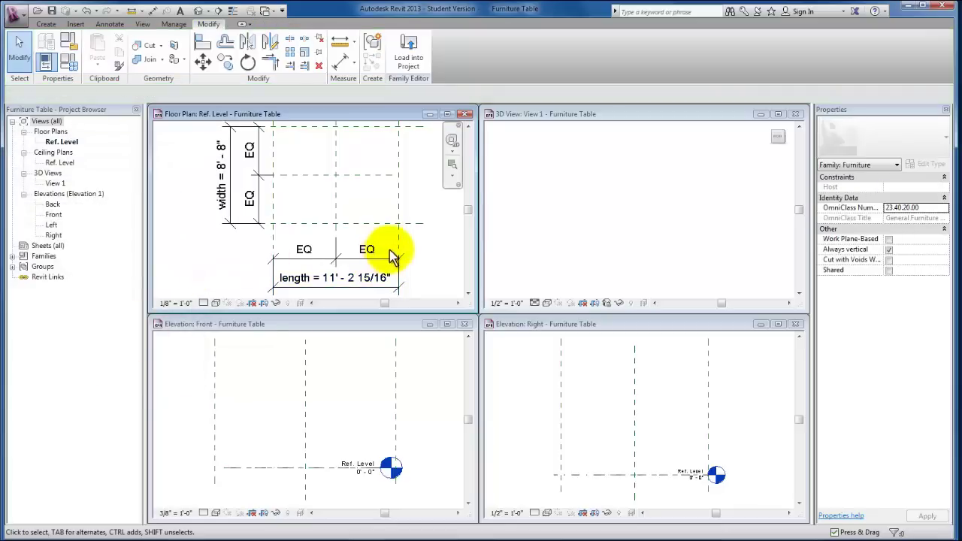
{"action": "middle_click_drag", "start_coordinate": [393, 251], "coordinate": [412, 266]}
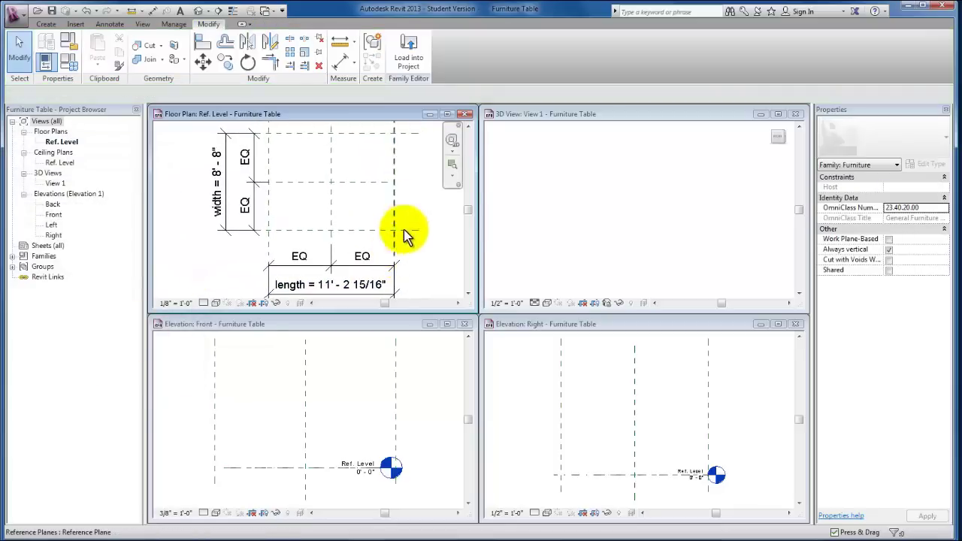
{"action": "left_click", "coordinate": [386, 183]}
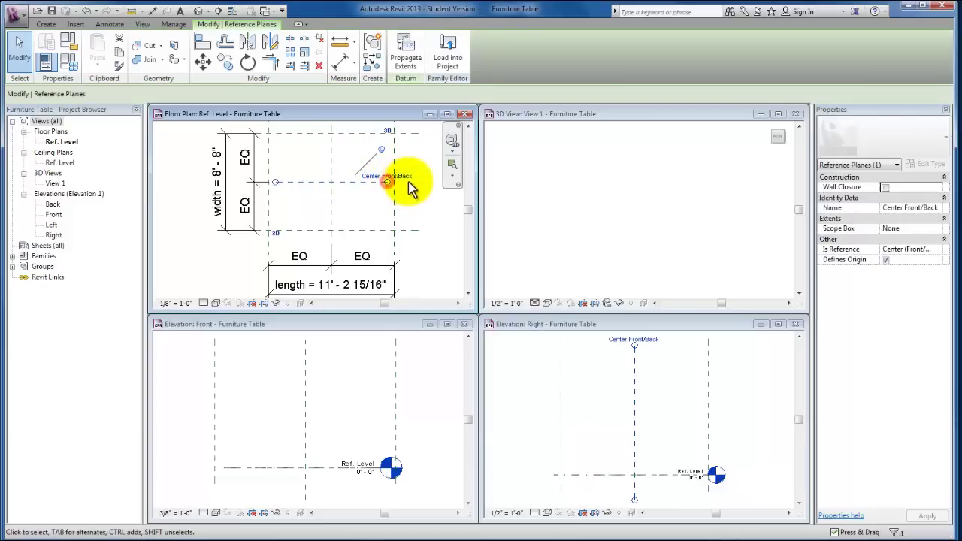
{"action": "left_click", "coordinate": [418, 206]}
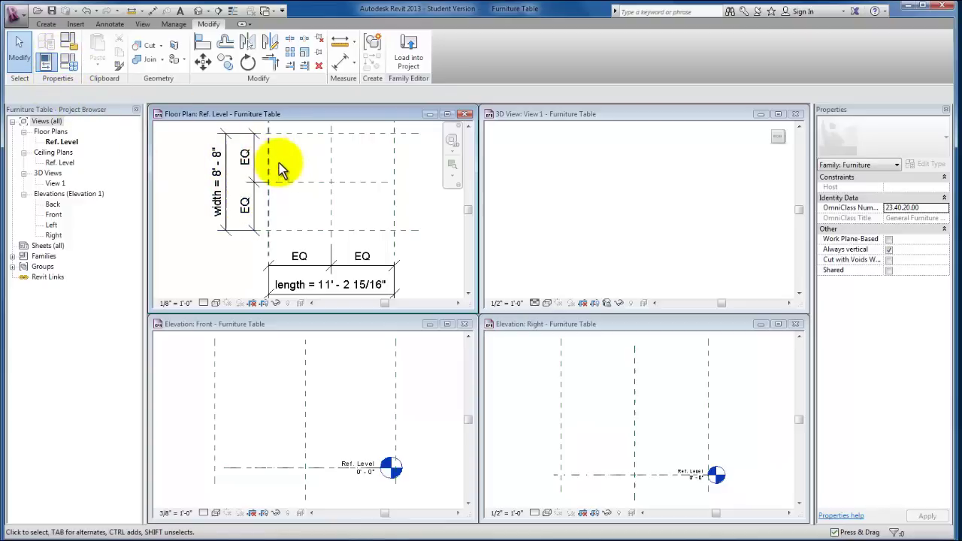
{"action": "left_click", "coordinate": [70, 66]}
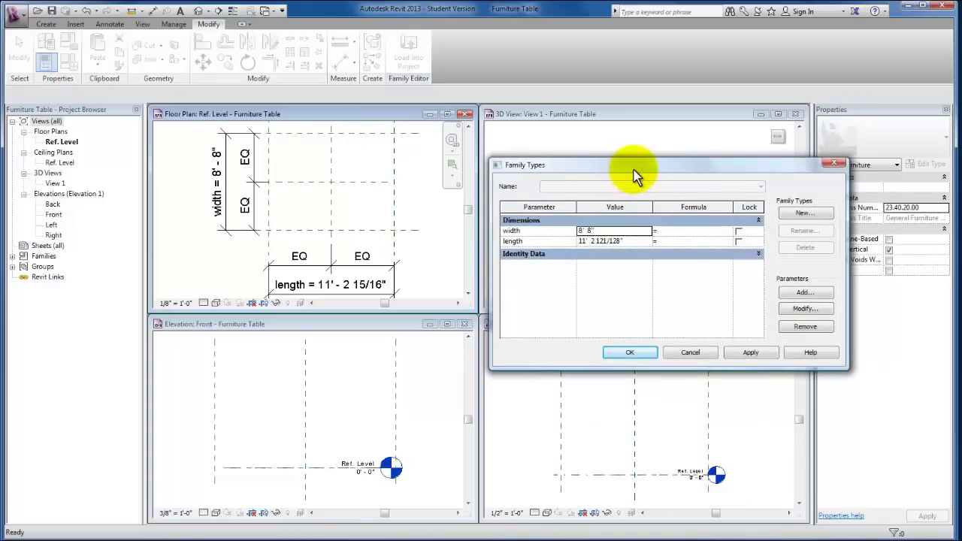
{"action": "left_click_drag", "start_coordinate": [634, 170], "coordinate": [643, 139]}
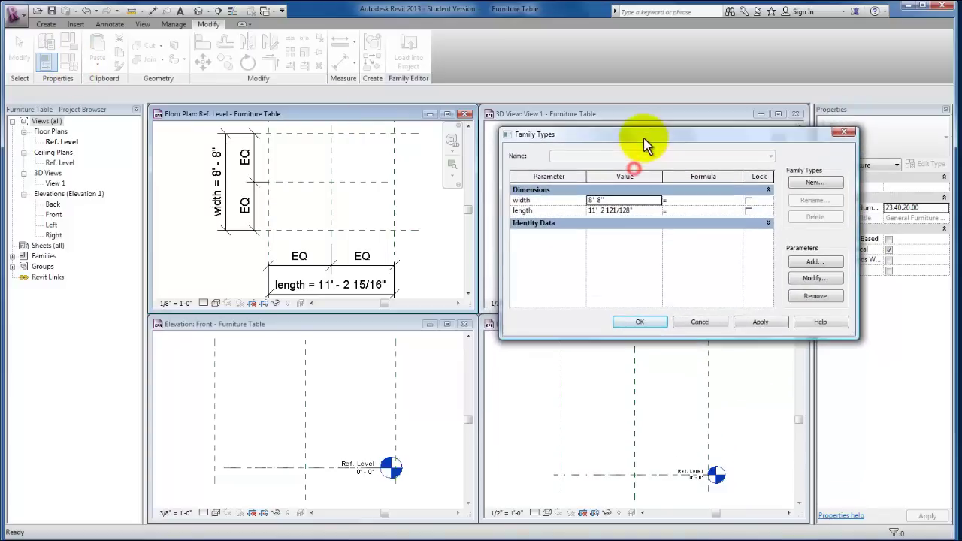
{"action": "double_click", "coordinate": [624, 200]}
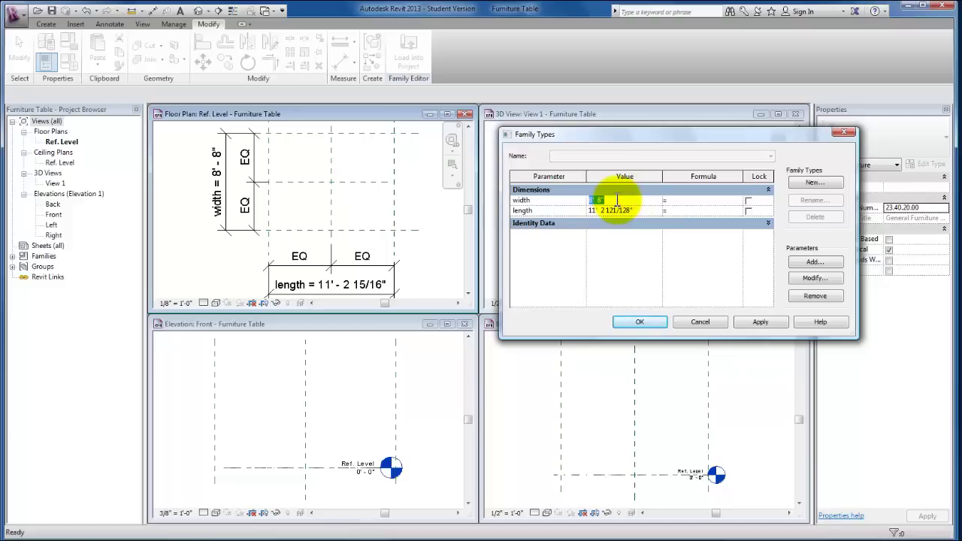
{"action": "type", "text": "6"}
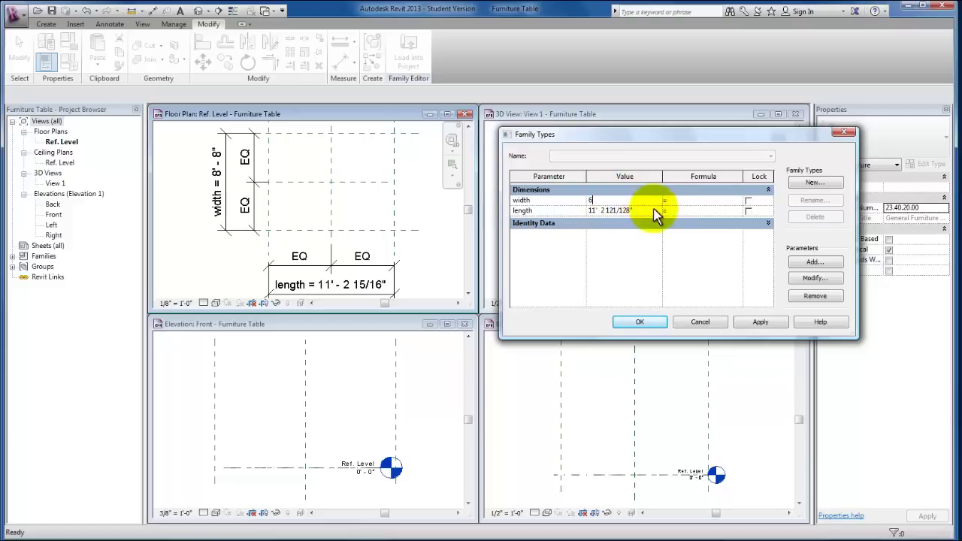
{"action": "double_click", "coordinate": [648, 210]}
{"action": "type", "text": "8"}
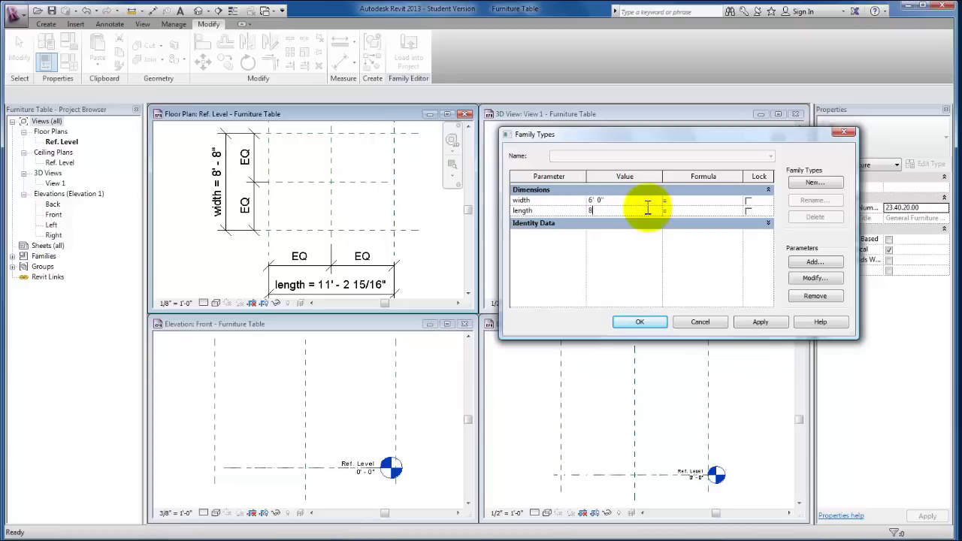
{"action": "left_click", "coordinate": [762, 322]}
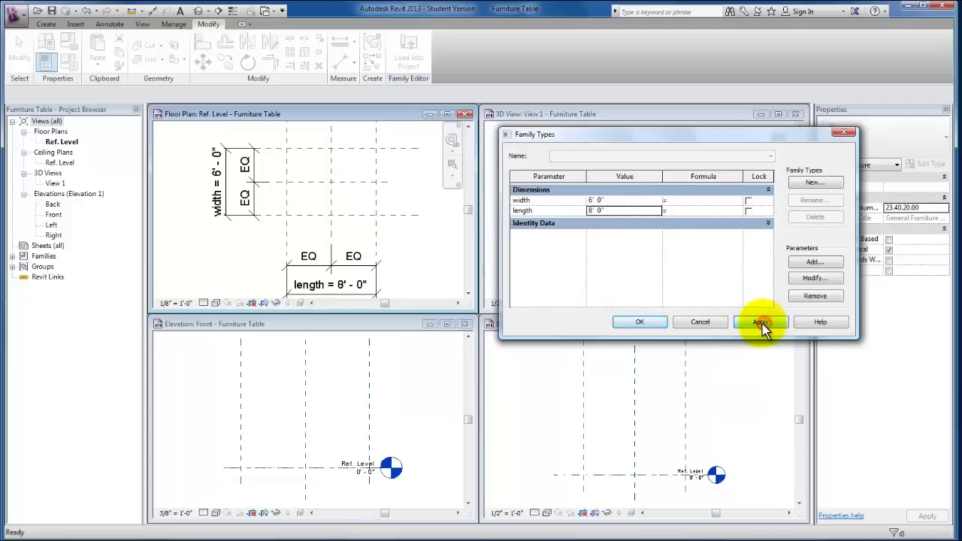
{"action": "left_click", "coordinate": [635, 323]}
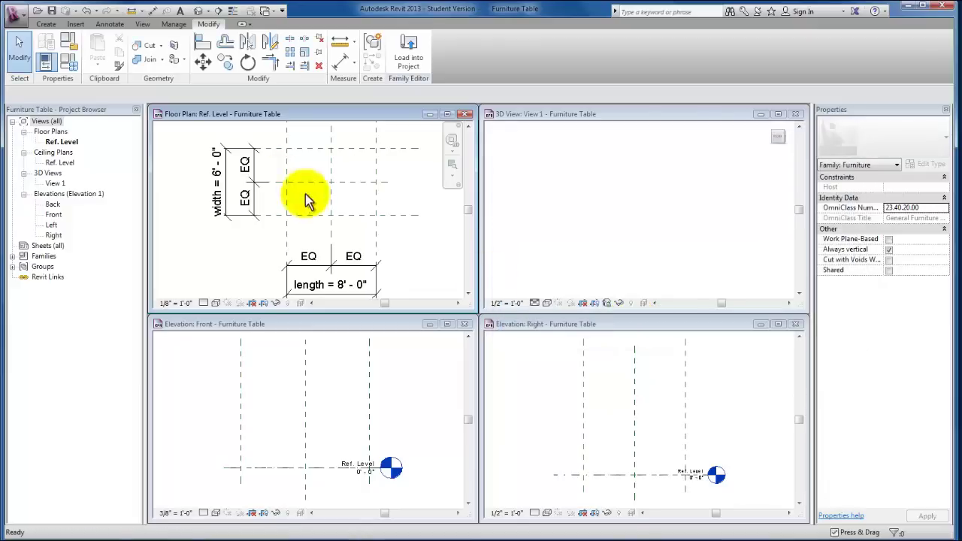